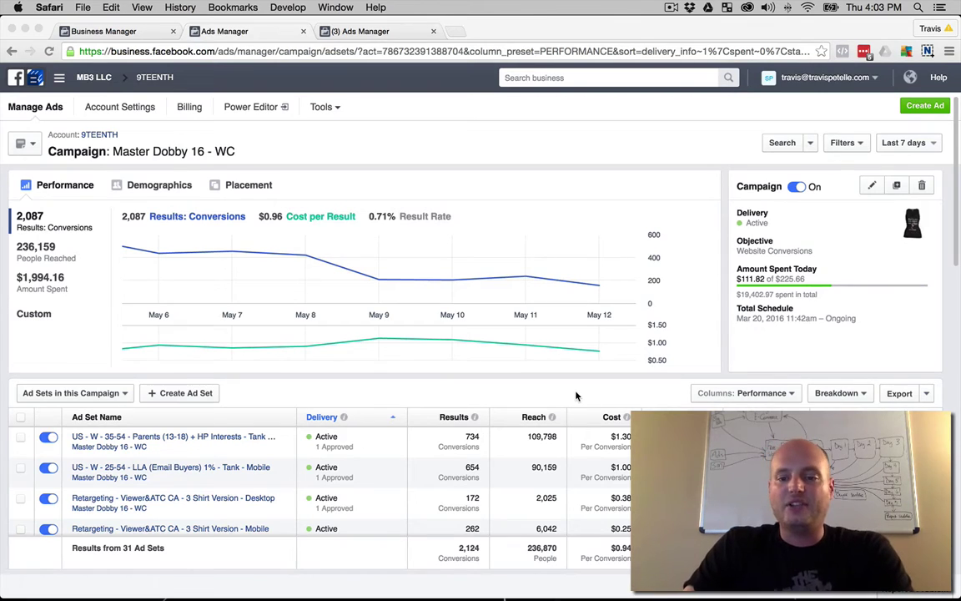
Open the column customization for the campaign's ad set table, remove the Results column and add Frequency.
click(755, 392)
click(780, 393)
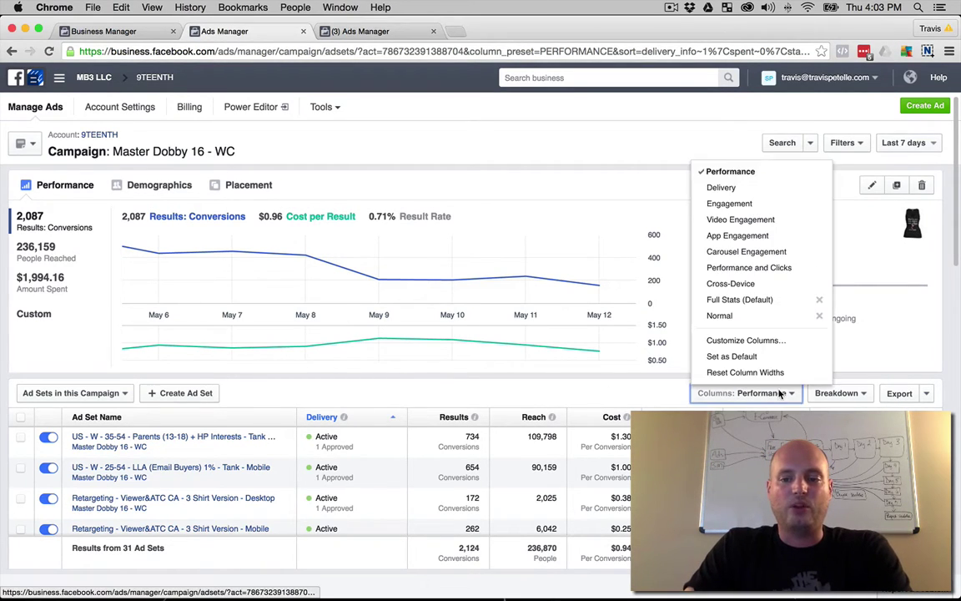
click(767, 342)
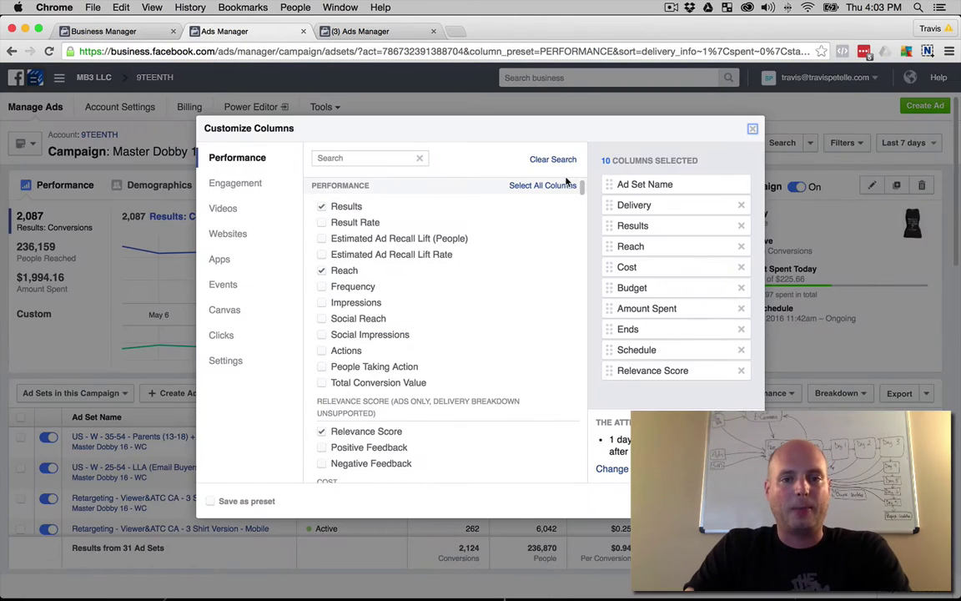
mouse_move(346, 206)
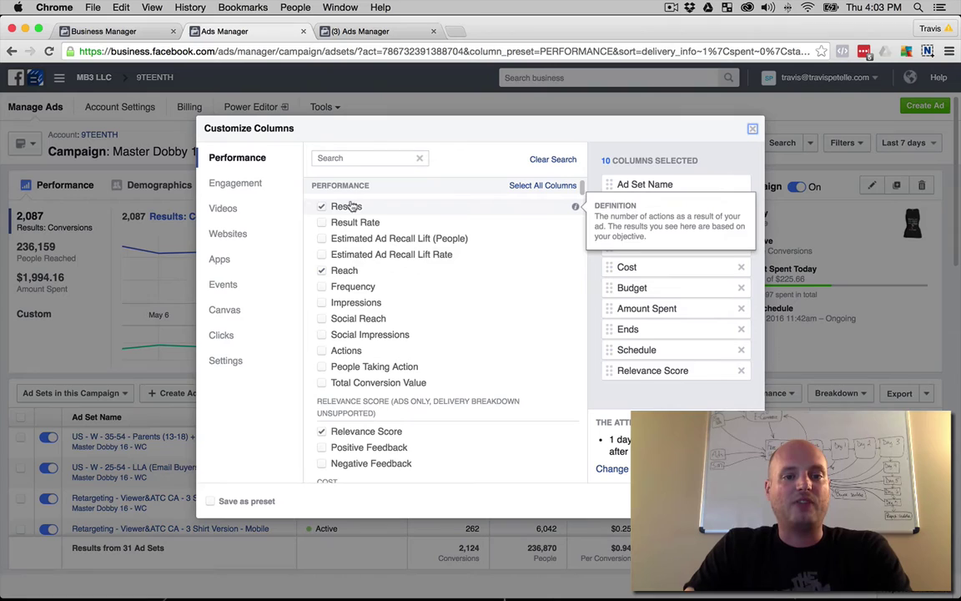
click(350, 206)
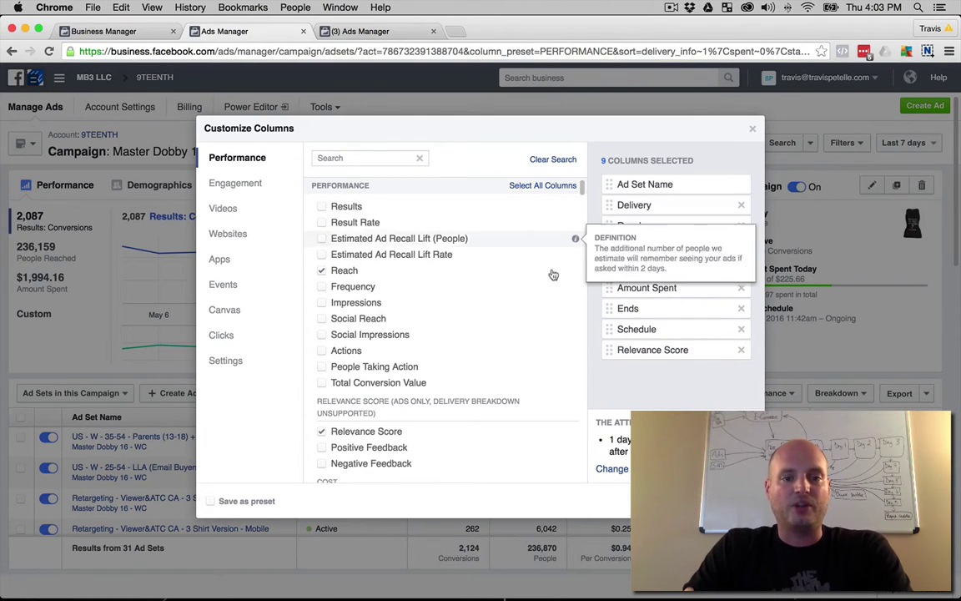
mouse_move(341, 288)
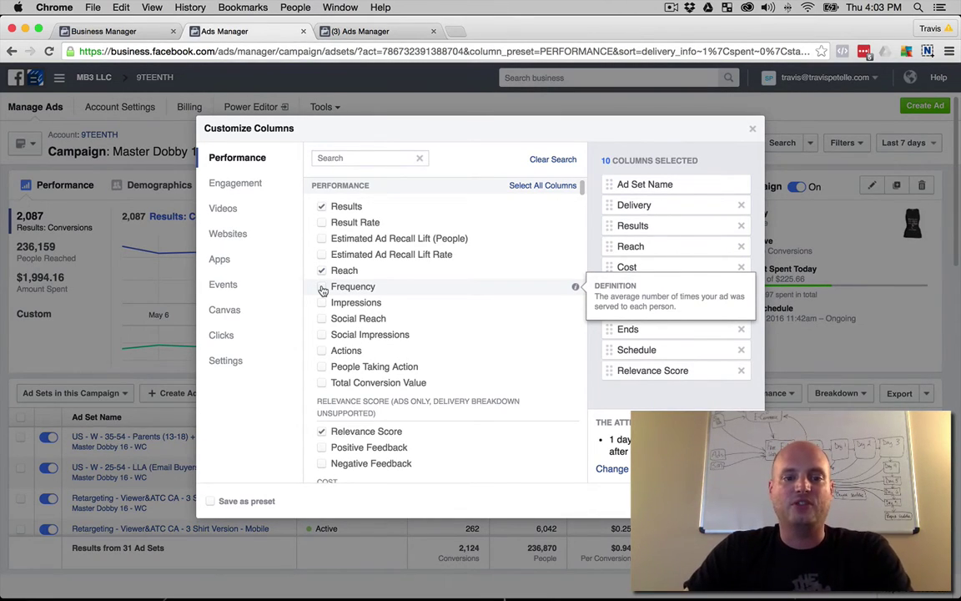
click(322, 288)
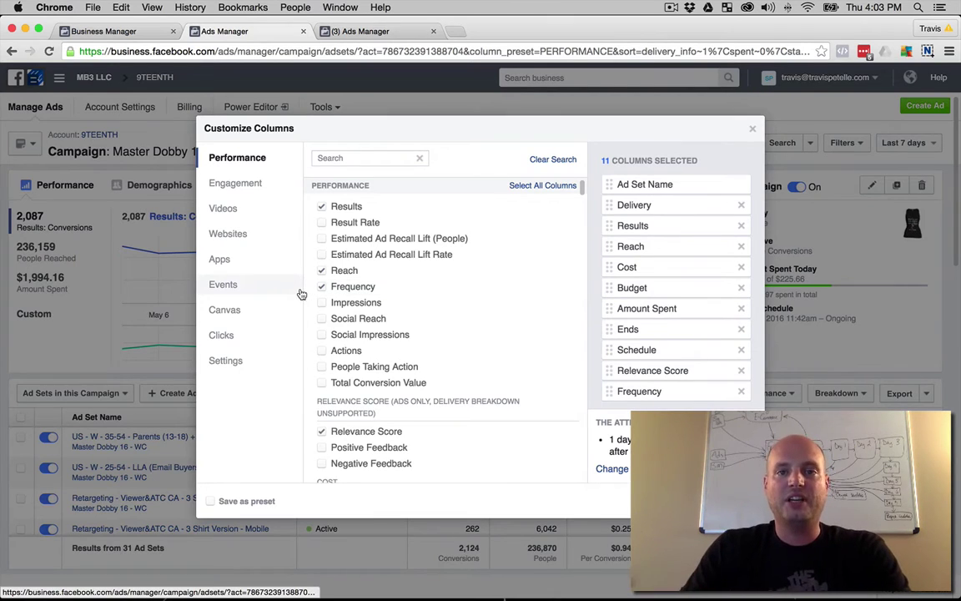
click(322, 208)
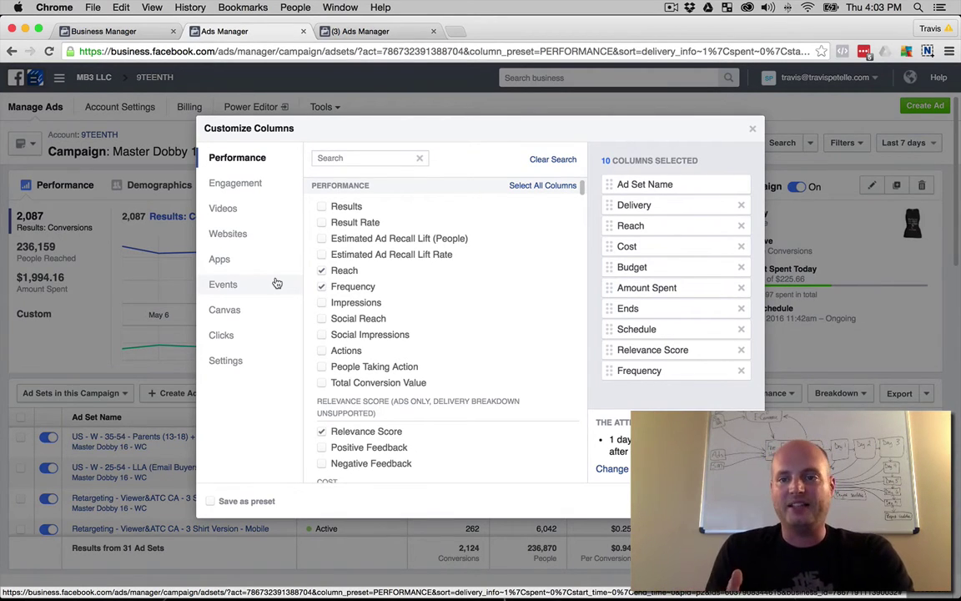
Review the definitions of the Frequency, Relevance Score, Positive Feedback and Negative Feedback metrics.
mouse_move(392, 286)
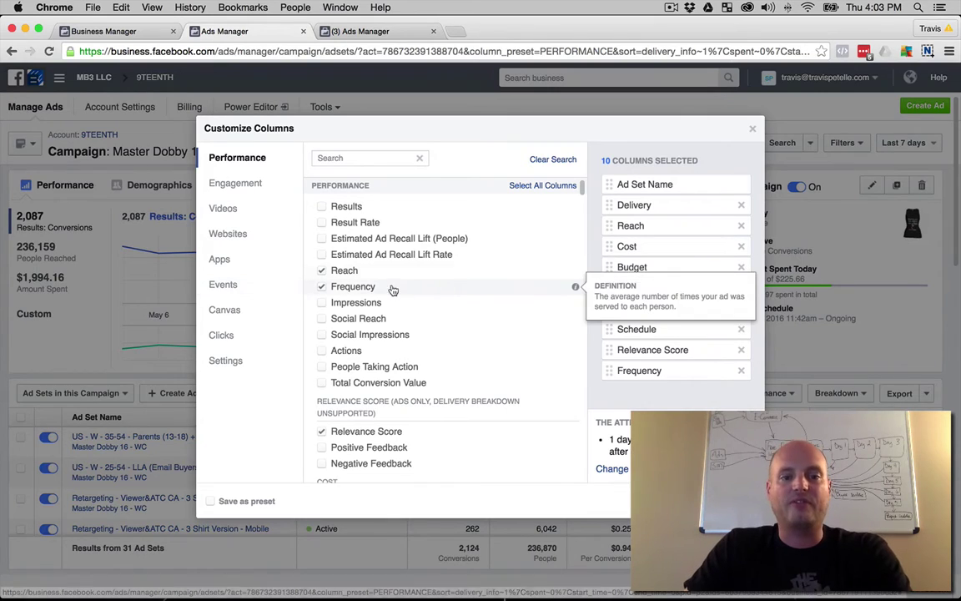
mouse_move(326, 388)
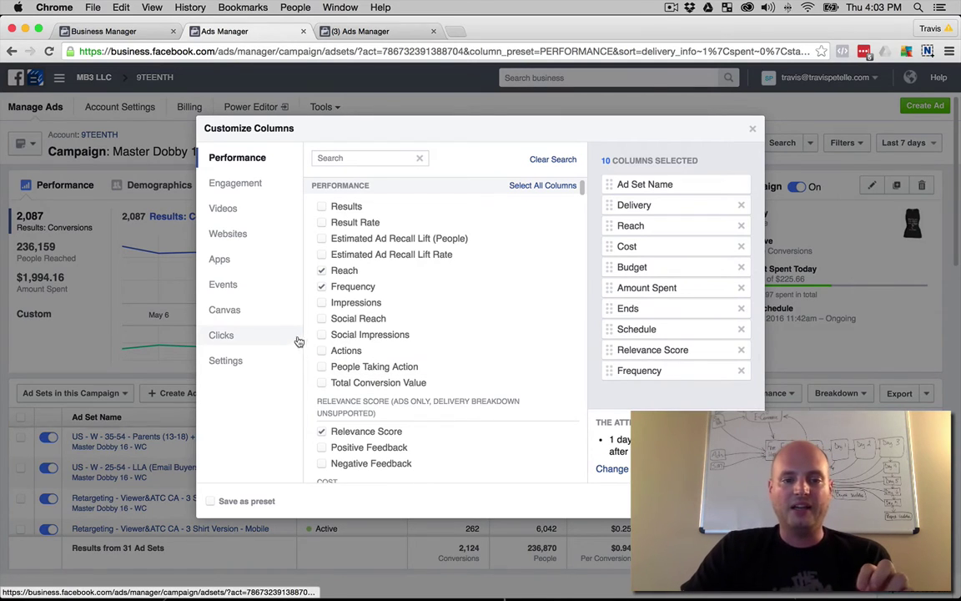
mouse_move(312, 302)
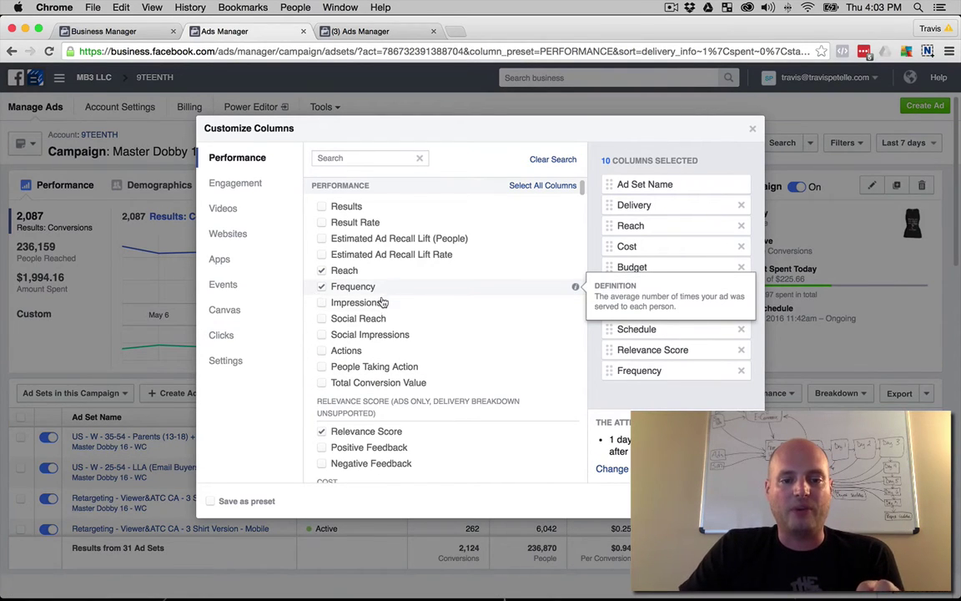
scroll(383, 304, down, 2)
mouse_move(386, 369)
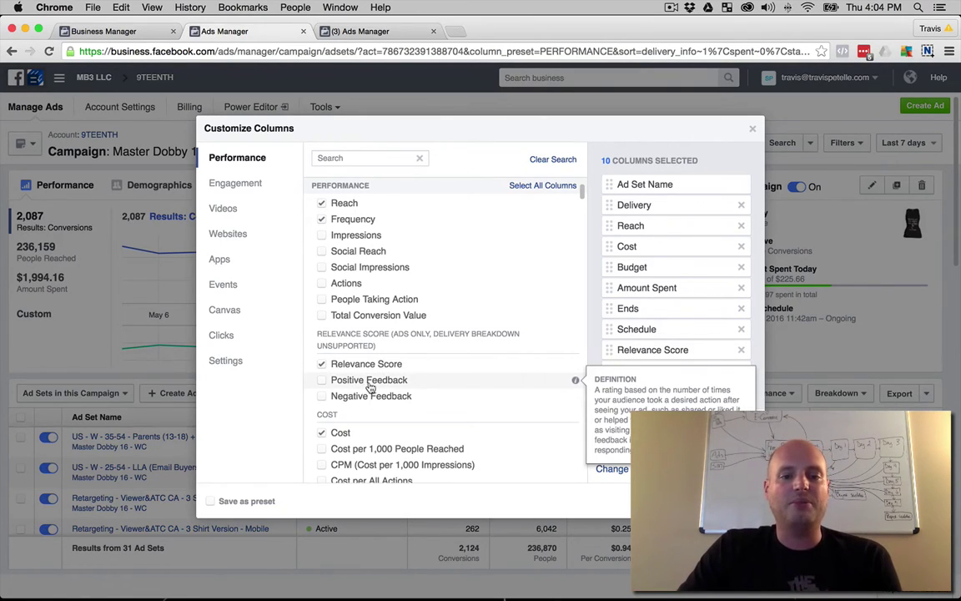
mouse_move(372, 397)
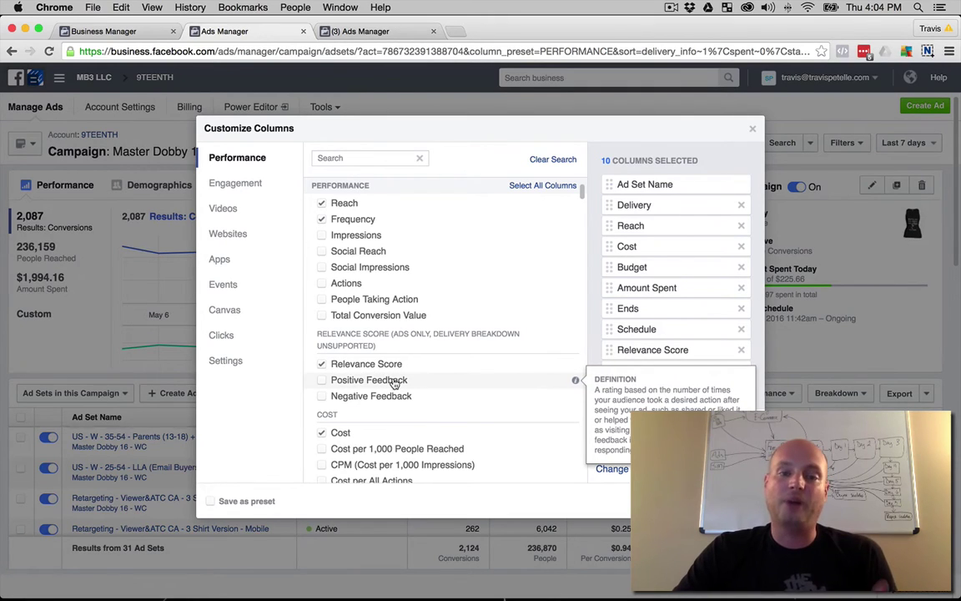
mouse_move(403, 394)
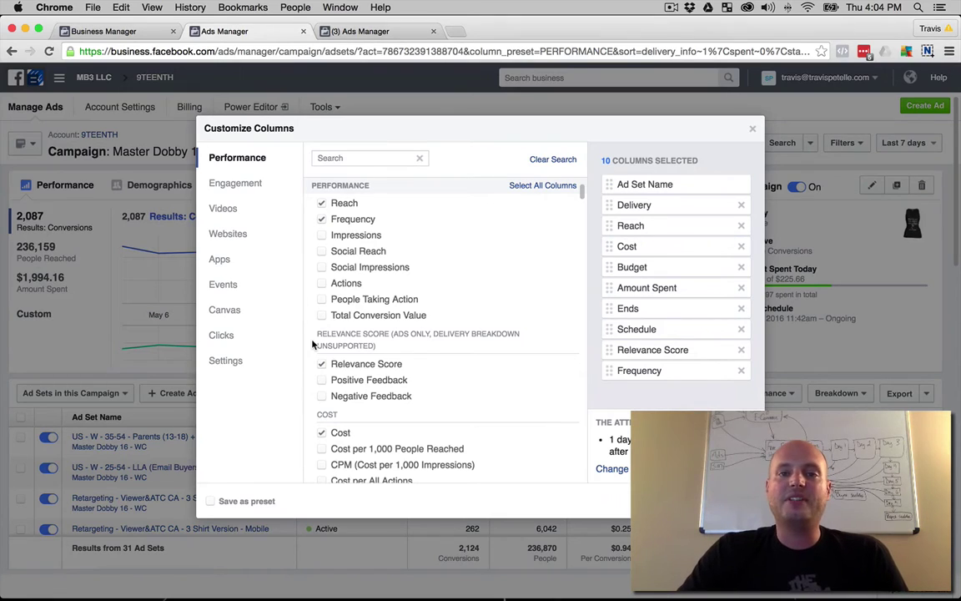
mouse_move(337, 367)
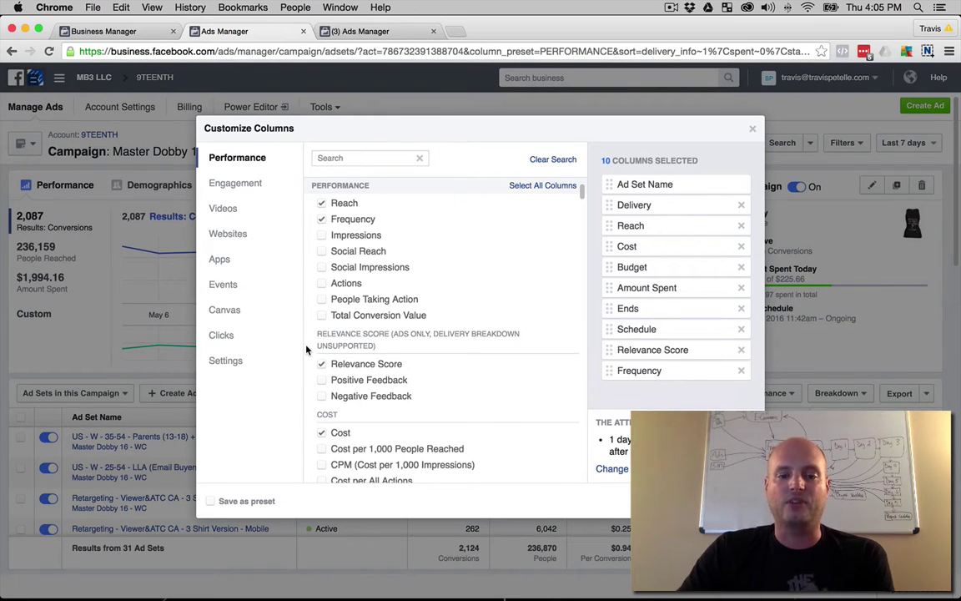
Add CPM (Cost per 1,000 Impressions) to the table columns and remove the generic Cost column.
scroll(307, 351, down, 4)
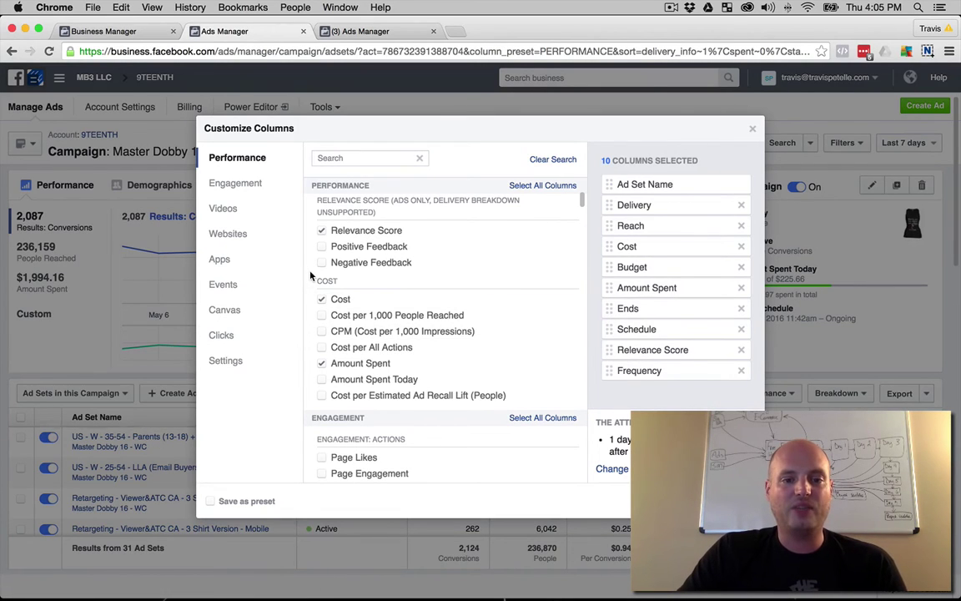
click(322, 334)
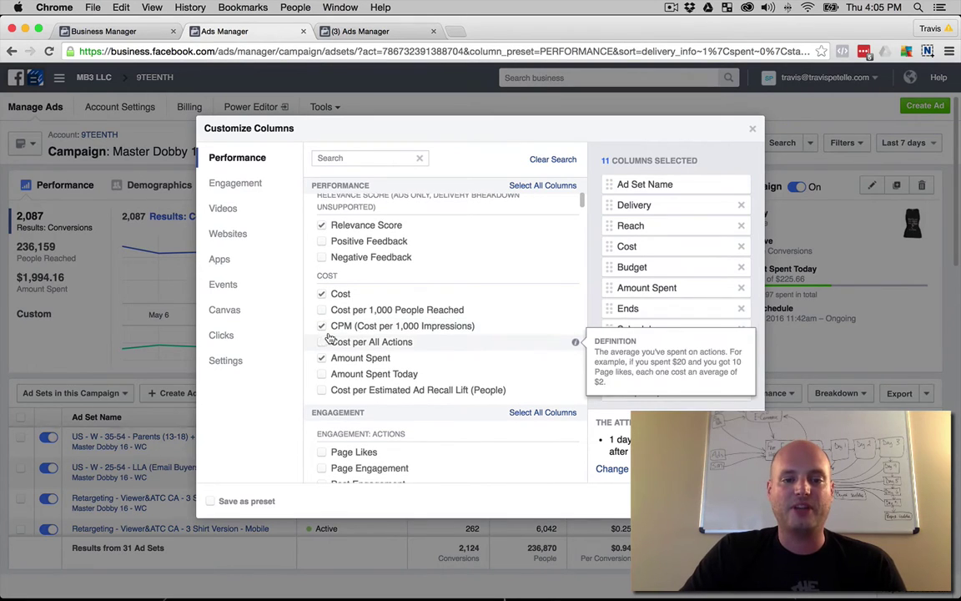
scroll(331, 309, down, 1)
click(322, 295)
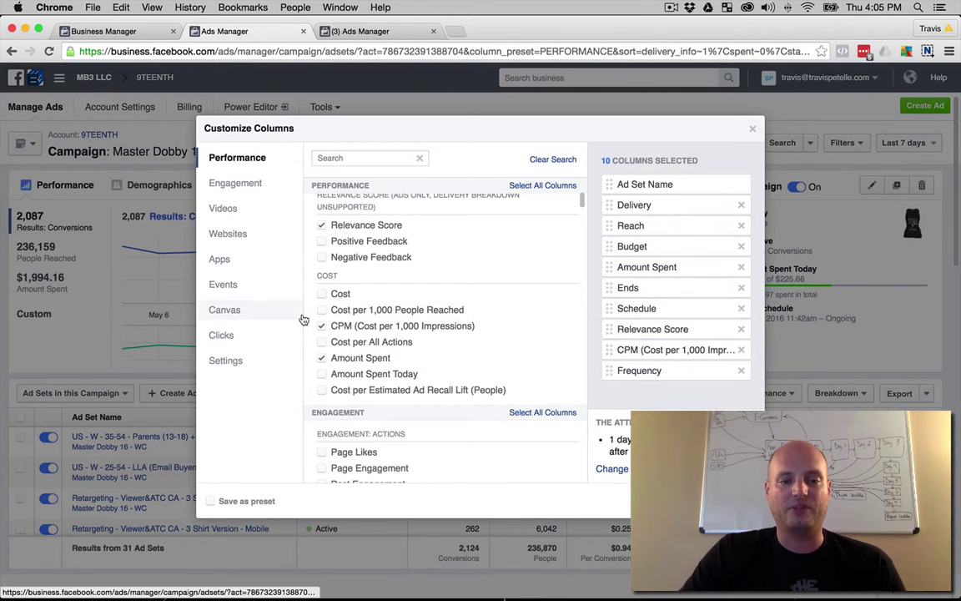
Add the engagement metrics CPC (Link) and CTR (Link) to the selected columns.
scroll(309, 320, down, 3)
scroll(311, 318, down, 3)
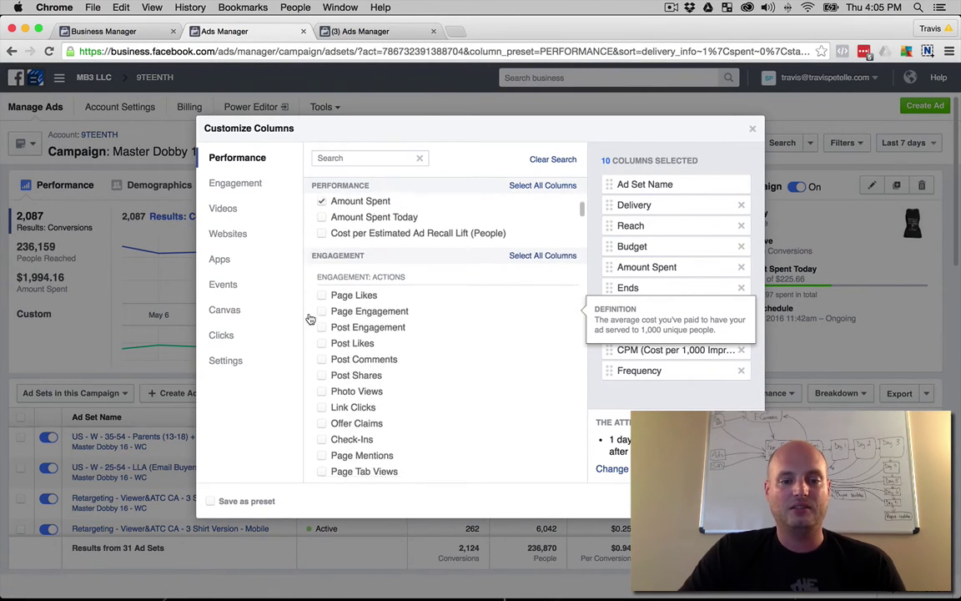
scroll(361, 301, down, 4)
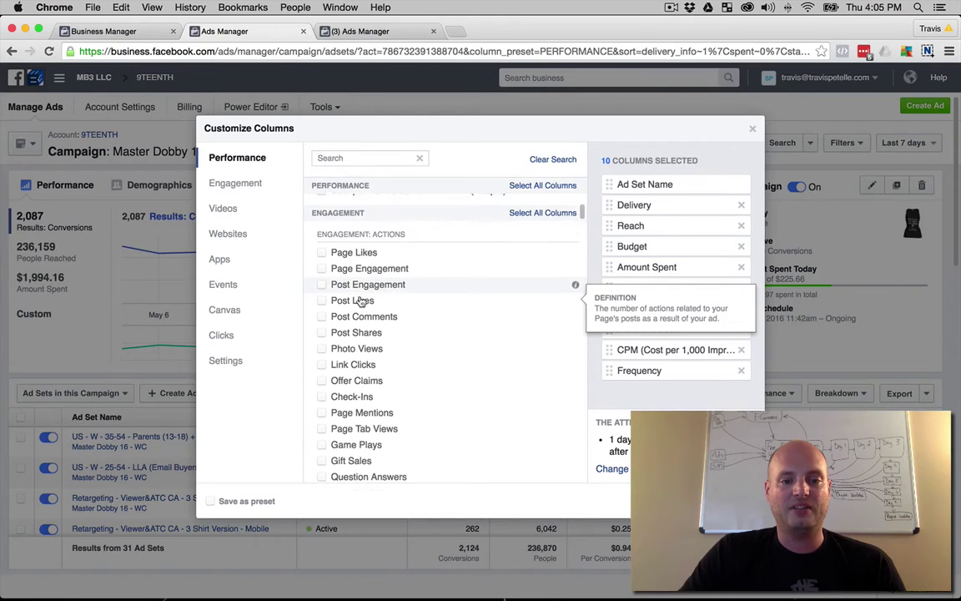
scroll(359, 301, down, 5)
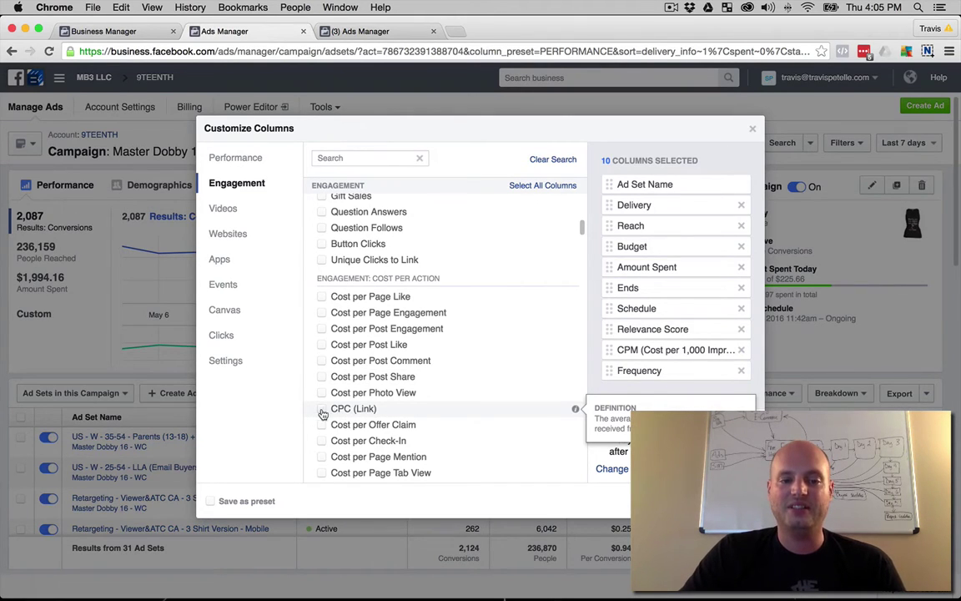
click(322, 409)
scroll(360, 359, down, 3)
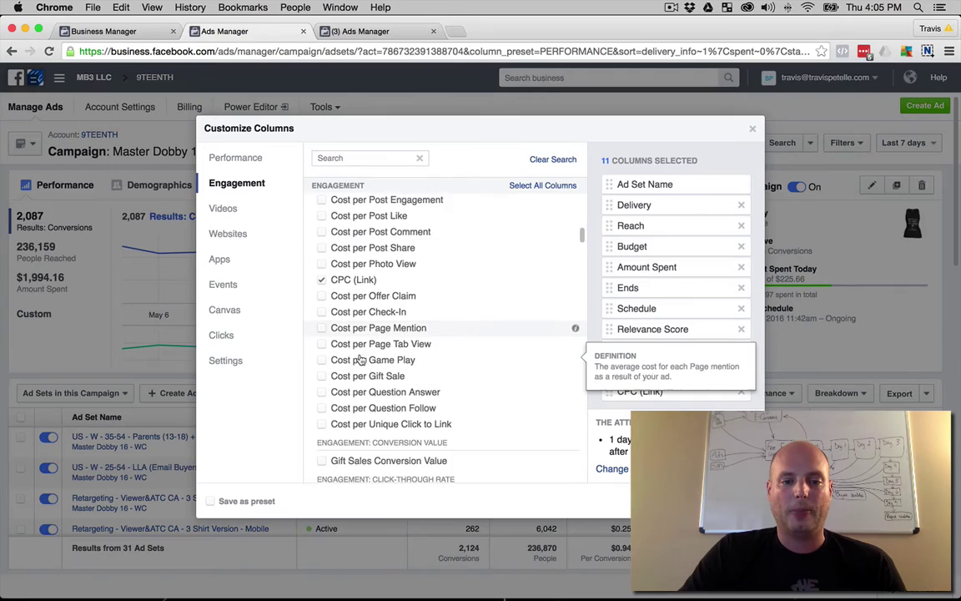
scroll(360, 360, down, 3)
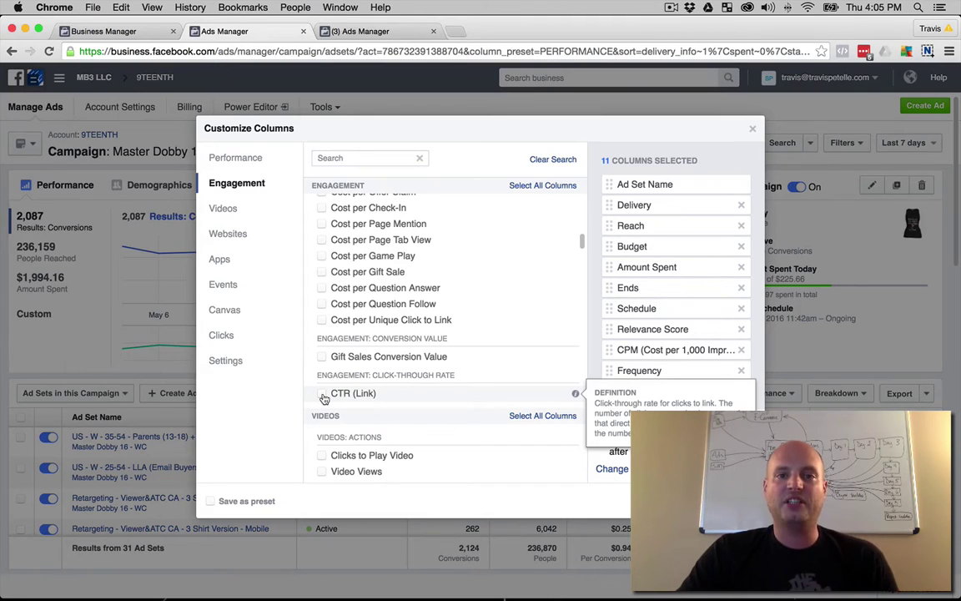
click(322, 394)
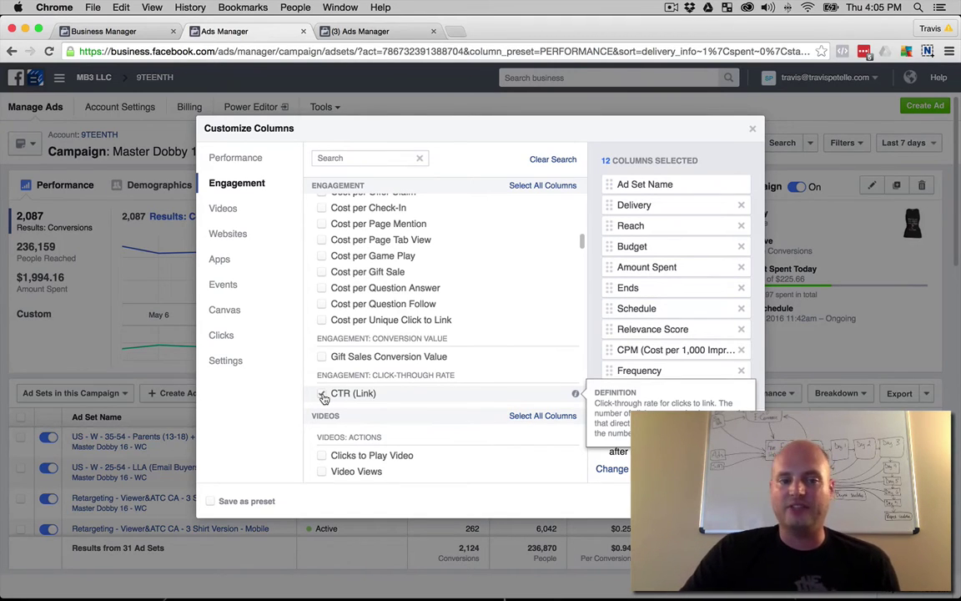
Add the Facebook Pixel website actions Purchase, Add to Cart and View Content to the selected columns.
scroll(322, 392, down, 3)
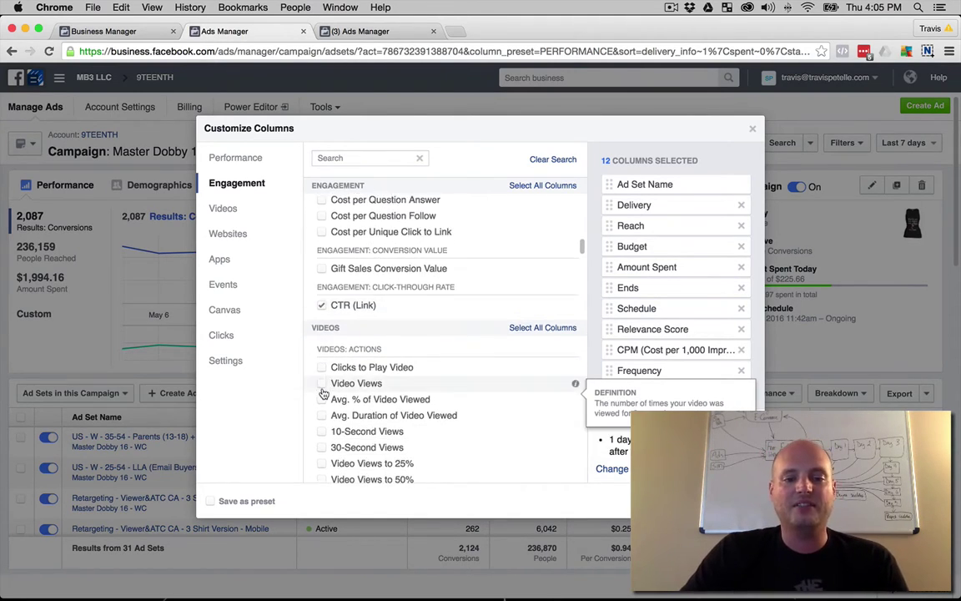
scroll(317, 370, down, 1)
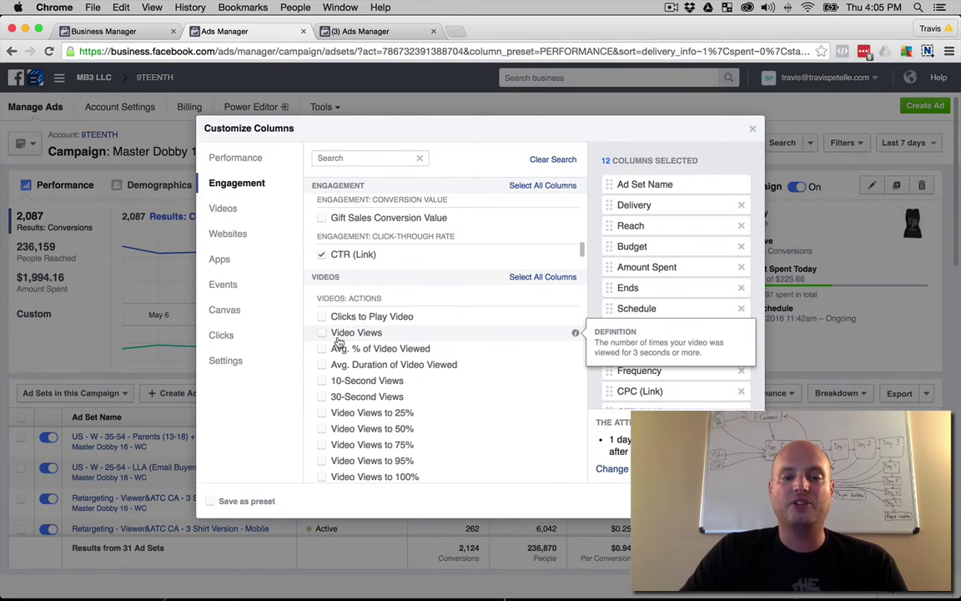
scroll(309, 343, down, 5)
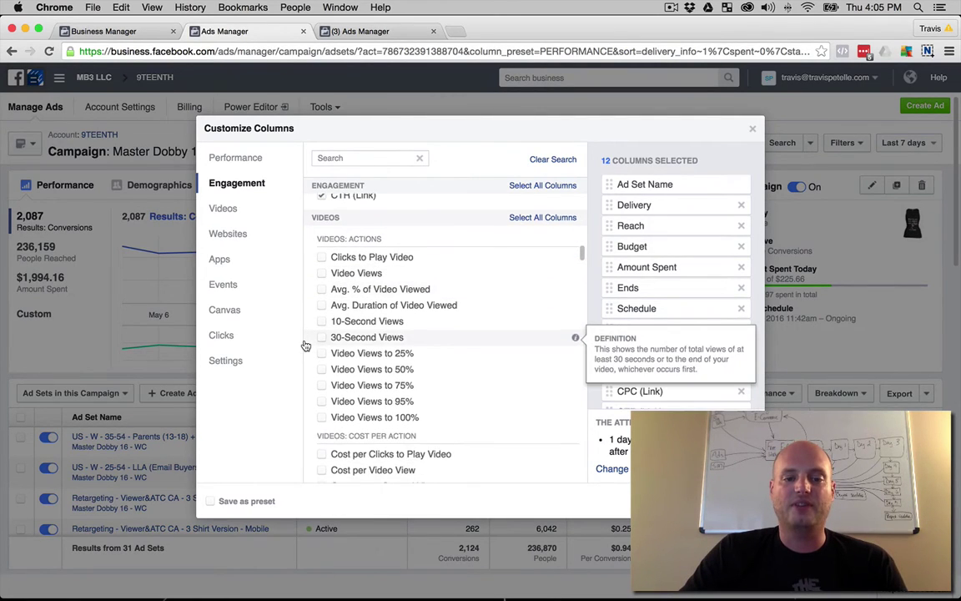
scroll(305, 345, down, 6)
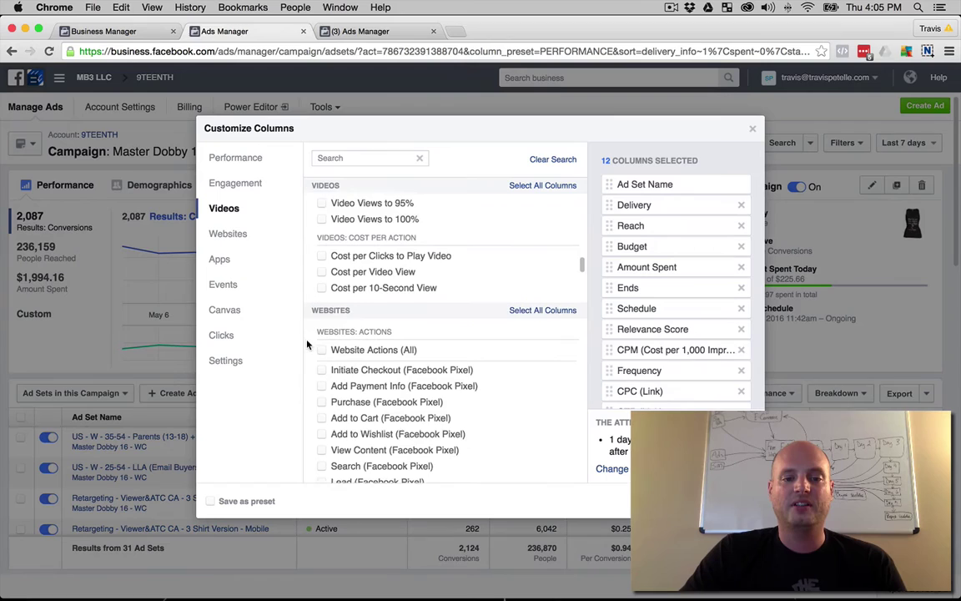
scroll(309, 345, down, 3)
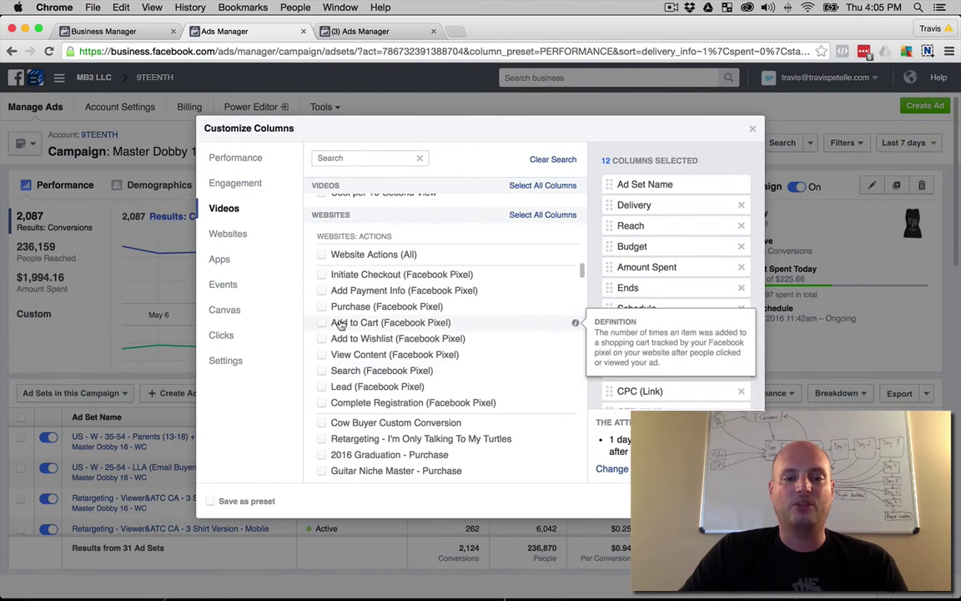
click(322, 308)
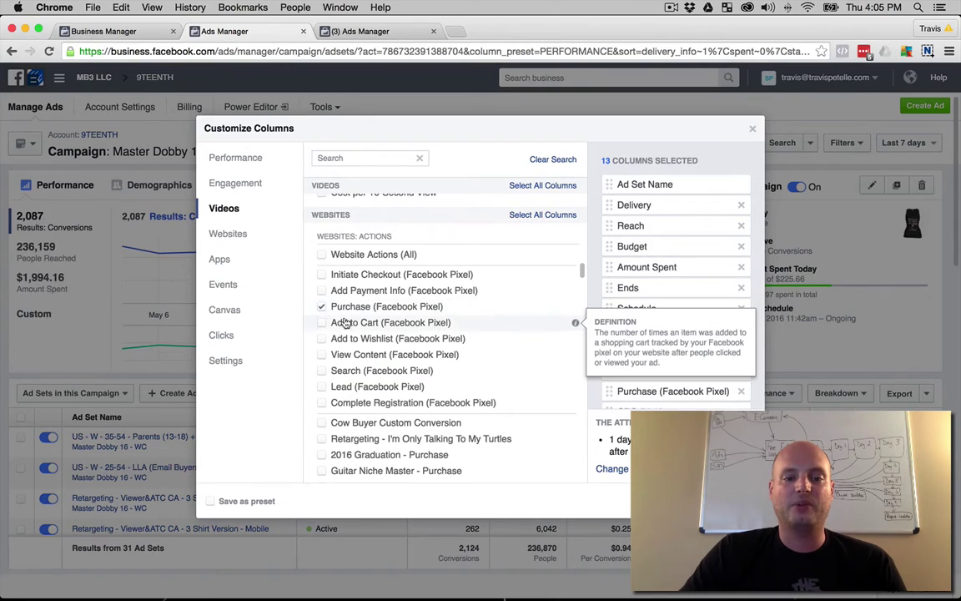
click(322, 324)
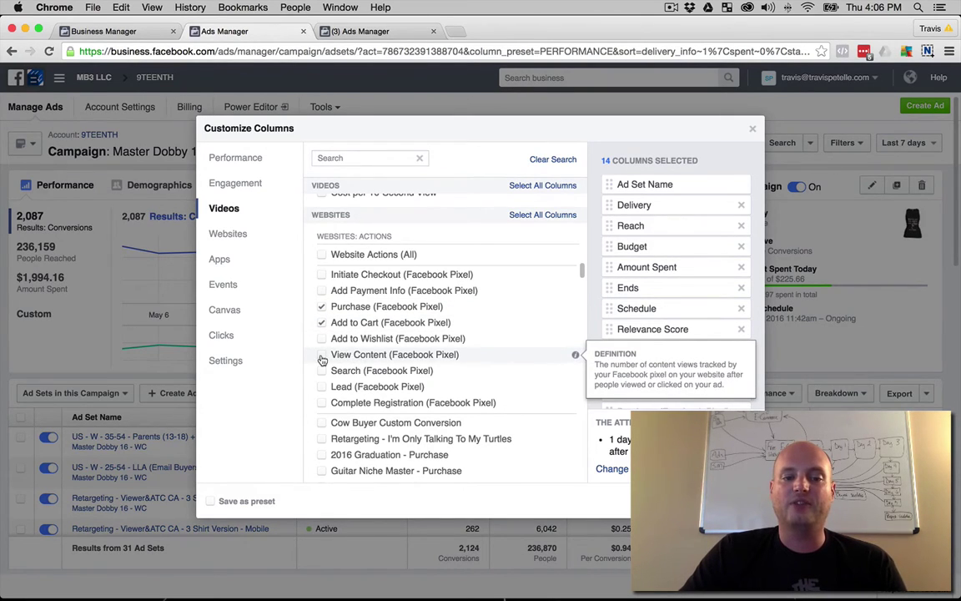
click(322, 355)
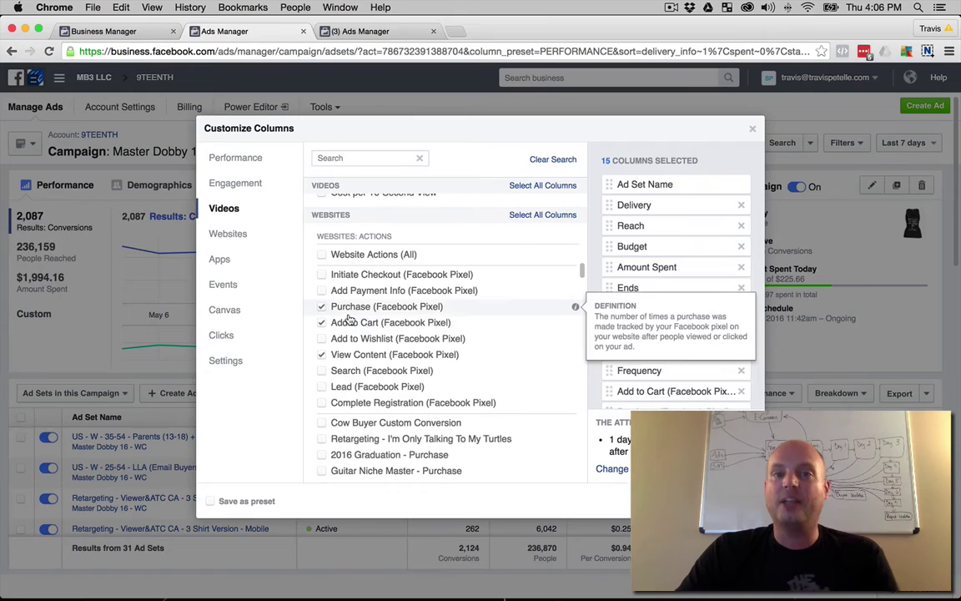
scroll(317, 342, down, 1)
click(318, 345)
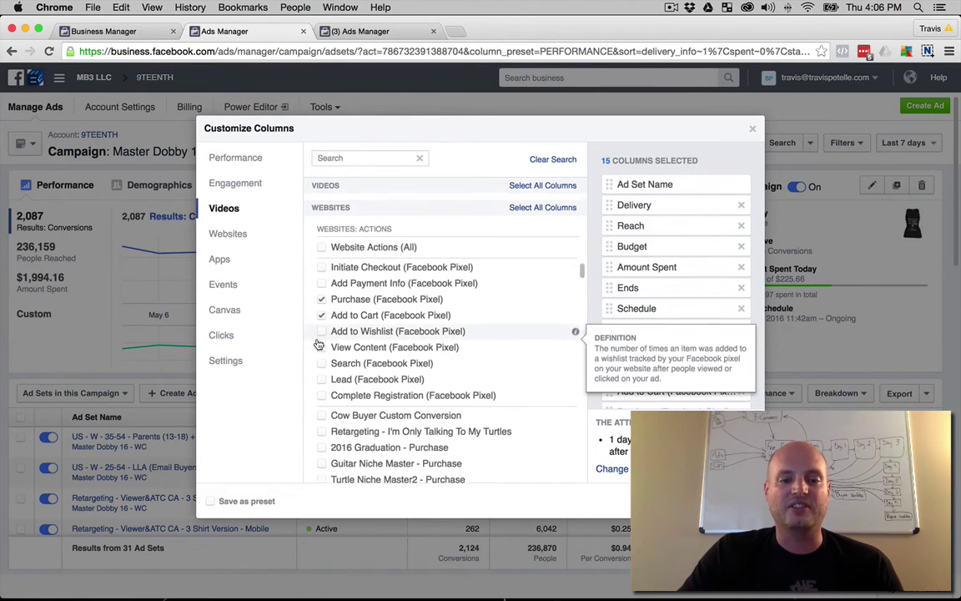
click(318, 345)
Add the Facebook Pixel metrics Cost per Purchase, Cost per Add to Cart and Cost per View Content to the selected columns.
scroll(317, 340, down, 3)
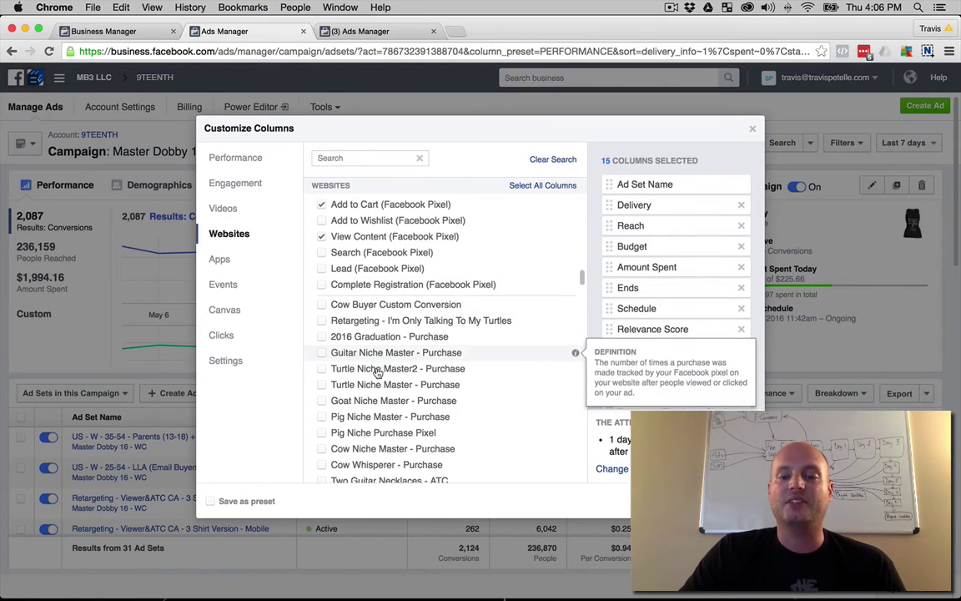
scroll(377, 373, down, 6)
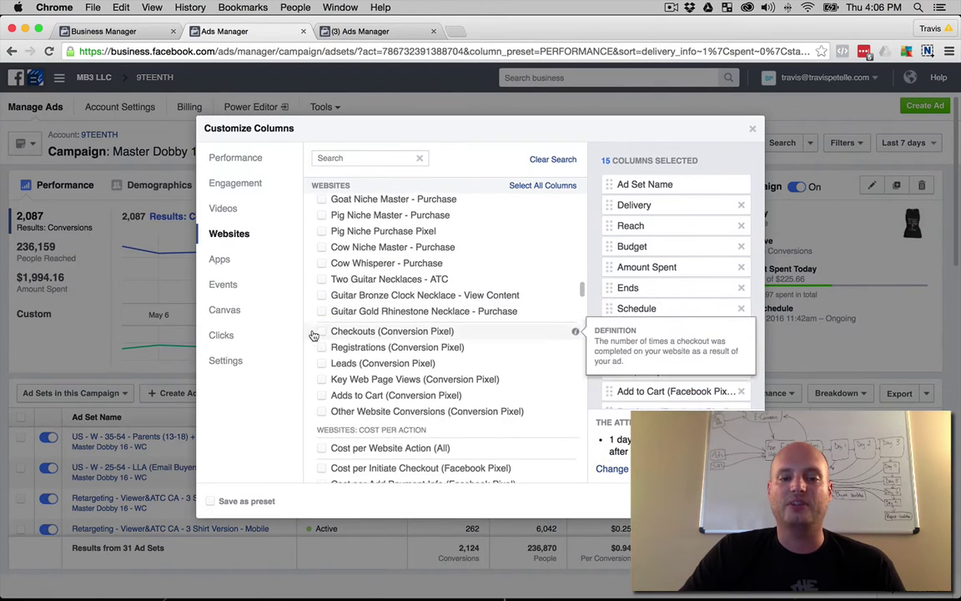
scroll(312, 304, down, 4)
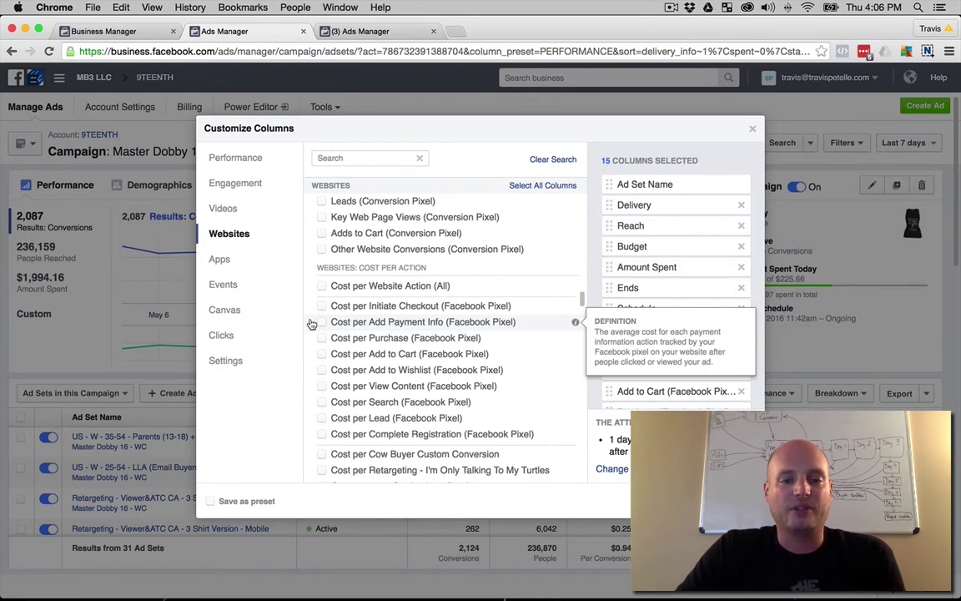
click(320, 337)
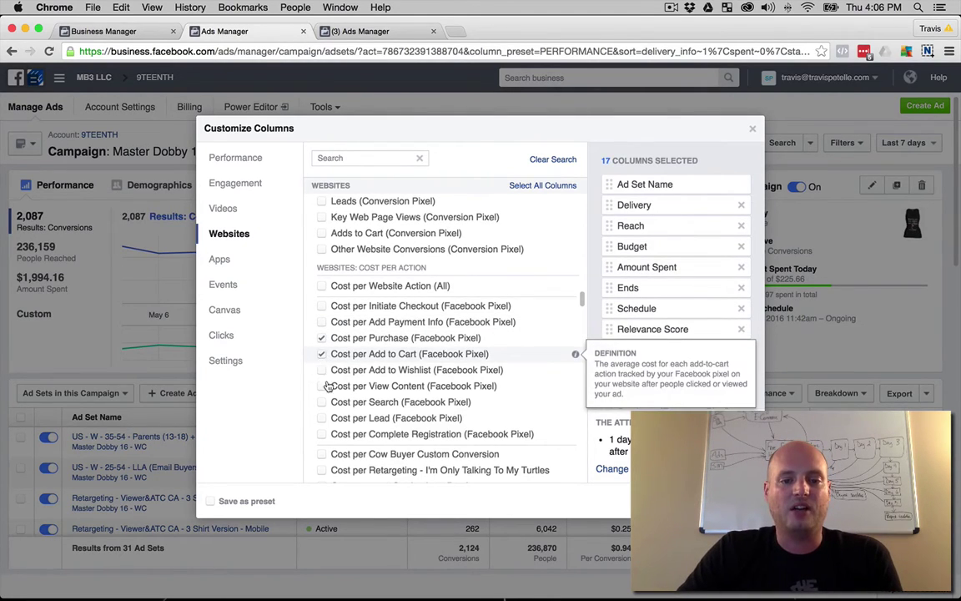
click(322, 385)
Add Purchase Conversion Value and Add to Cart Conversion Value (Facebook Pixel) to the selected columns.
scroll(305, 349, down, 3)
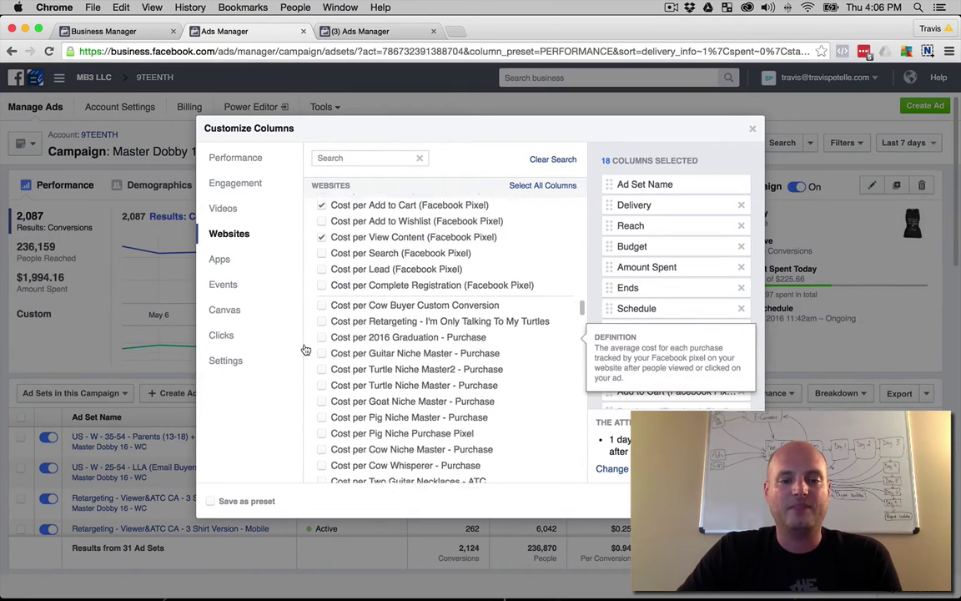
scroll(309, 334, down, 5)
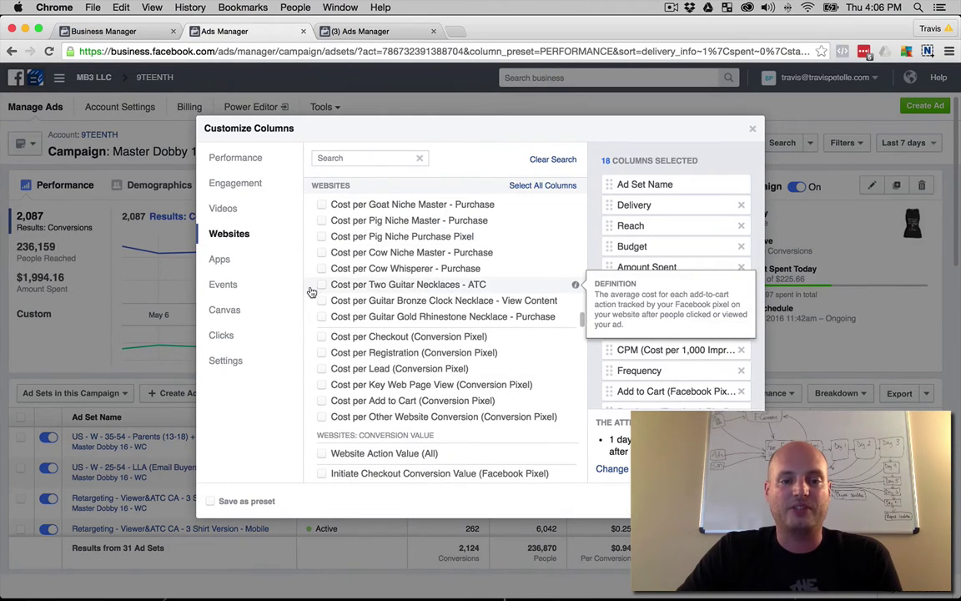
scroll(318, 291, down, 5)
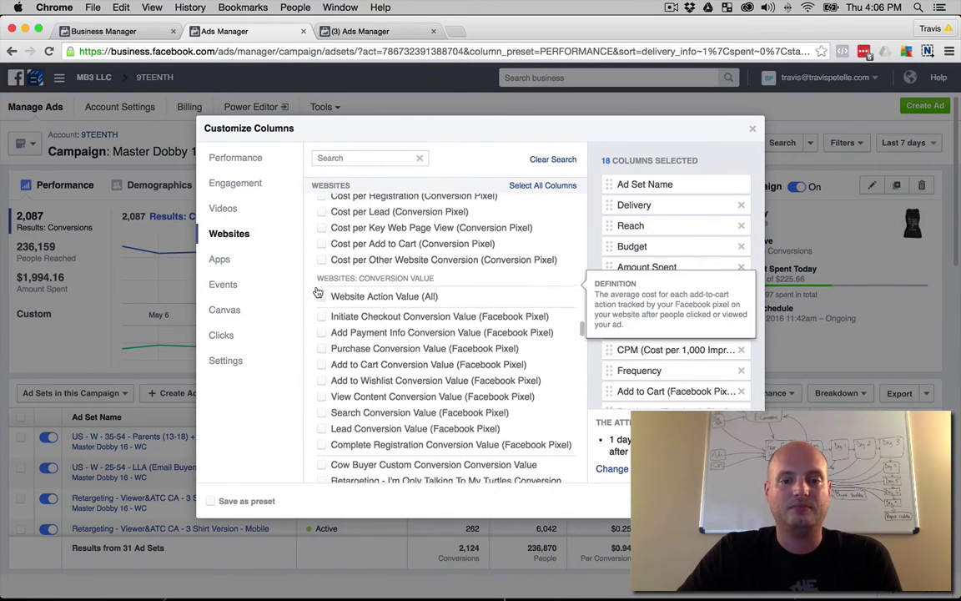
scroll(318, 291, down, 1)
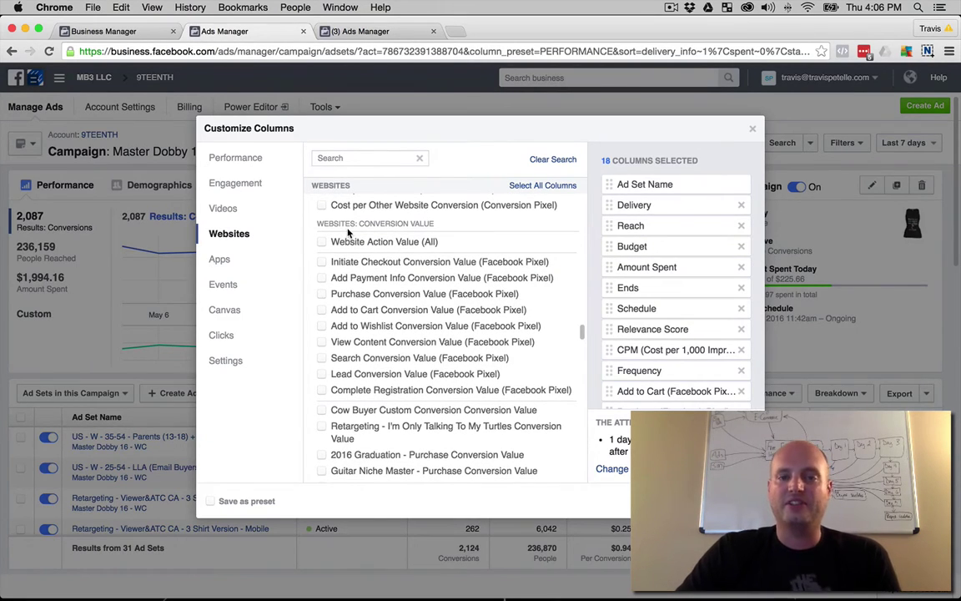
click(323, 312)
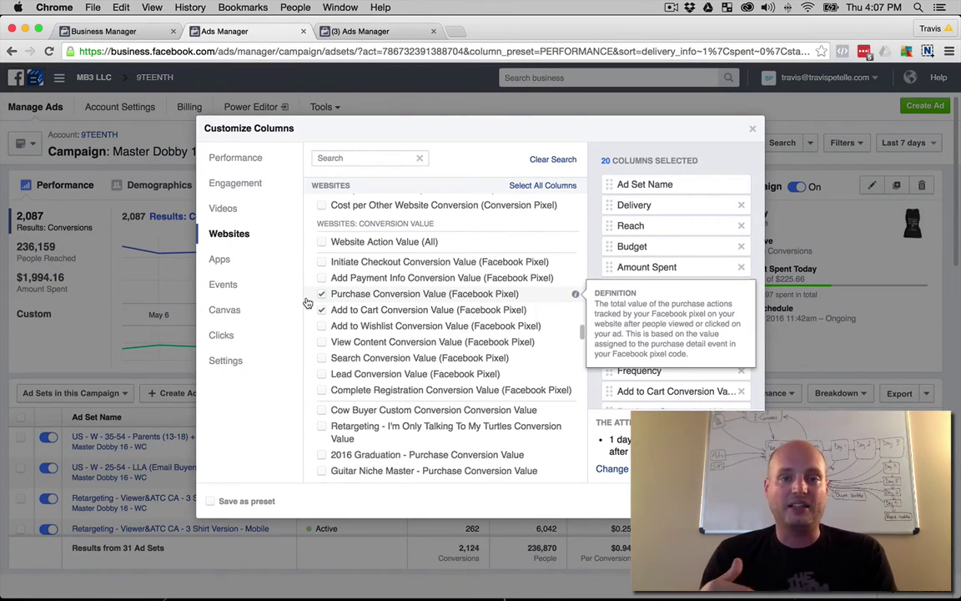
Look through the remaining website metrics and the Apps, Events, Canvas and Clicks metrics for other useful columns.
scroll(307, 296, down, 3)
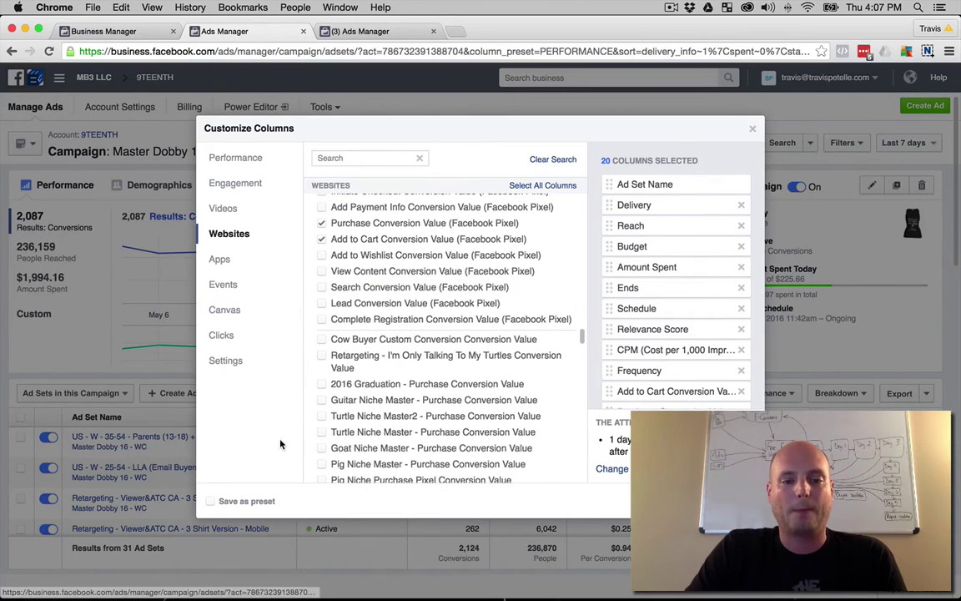
scroll(333, 397, down, 8)
scroll(350, 403, down, 10)
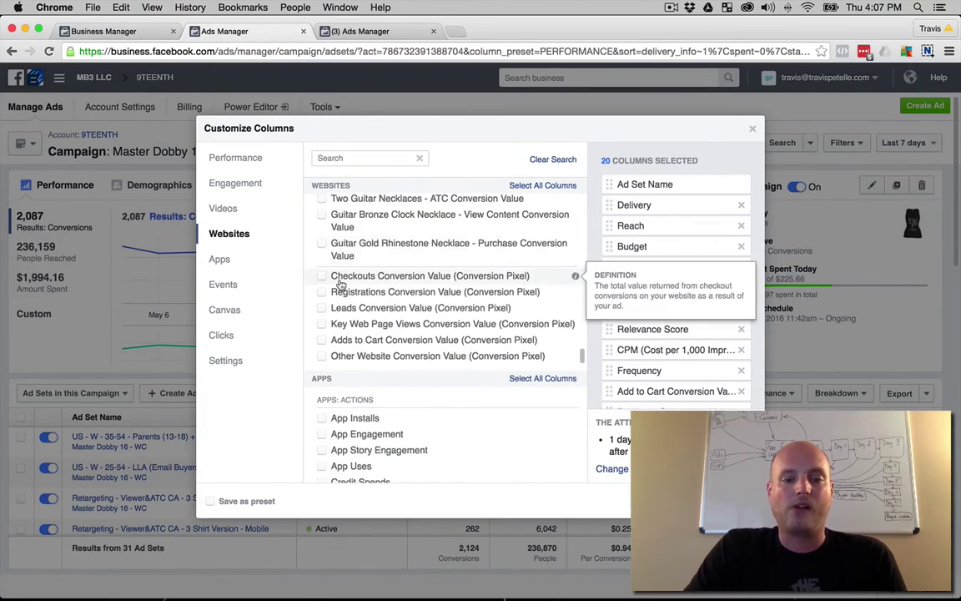
scroll(342, 285, down, 20)
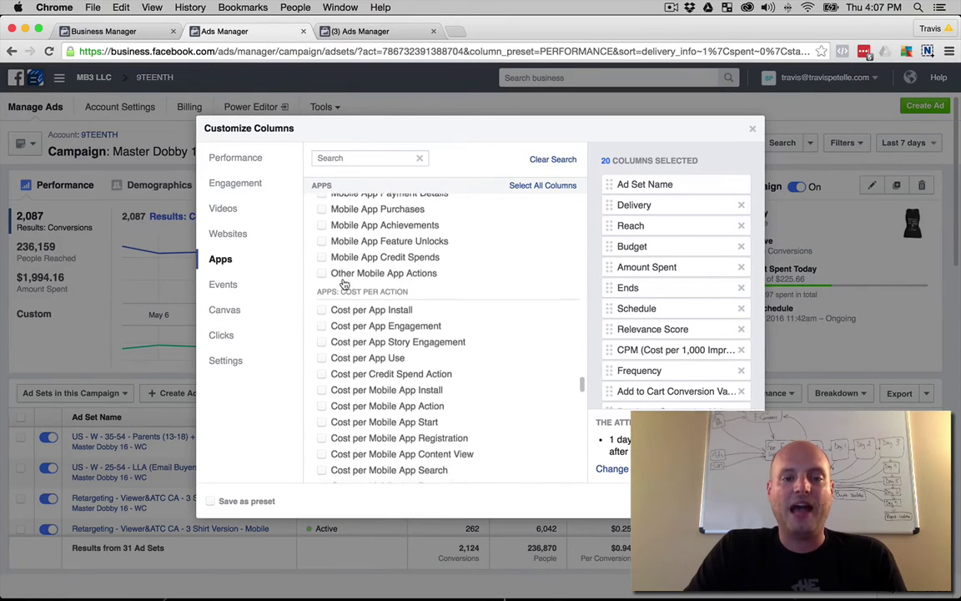
scroll(342, 284, down, 20)
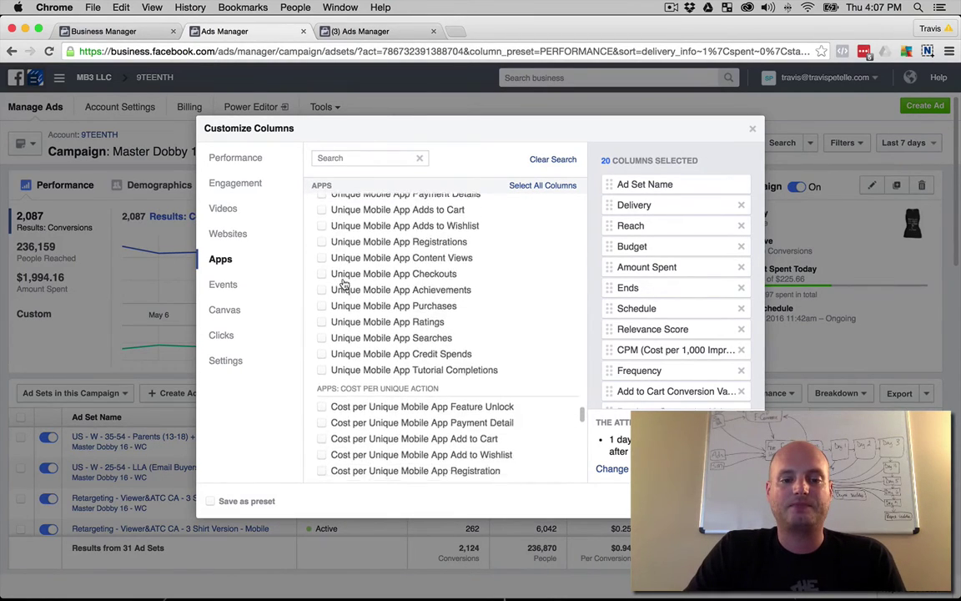
scroll(342, 285, down, 15)
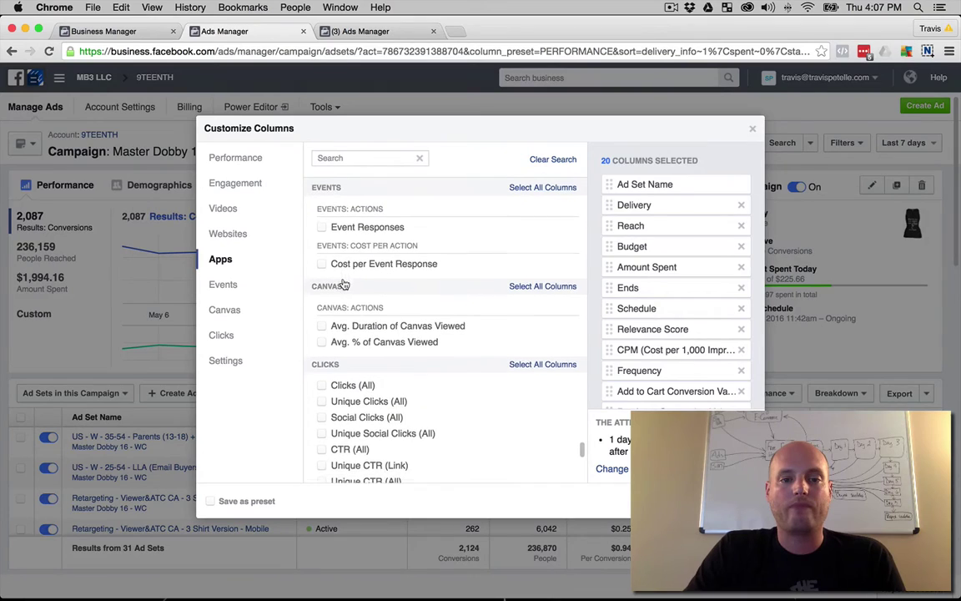
scroll(358, 311, down, 5)
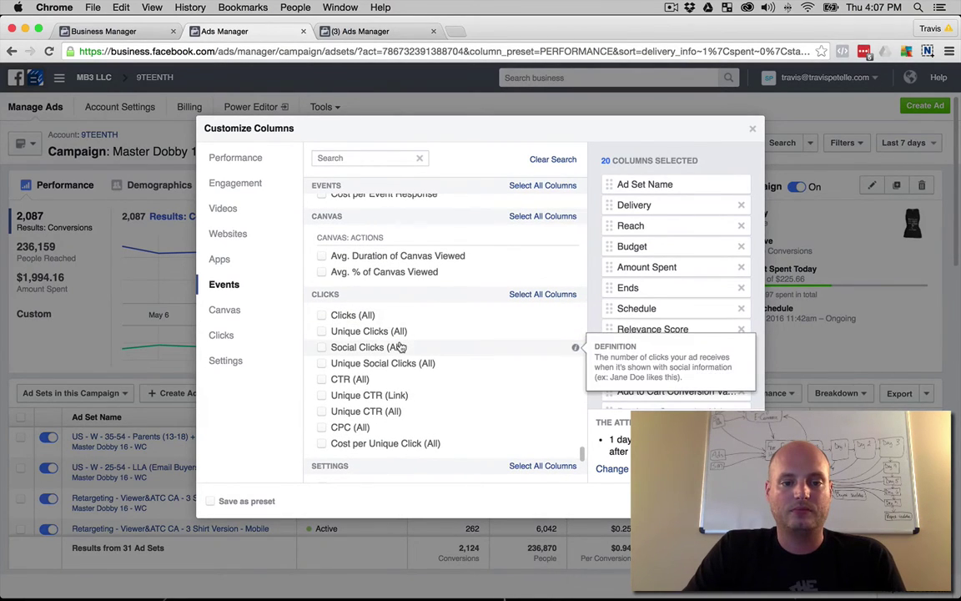
scroll(403, 361, down, 1)
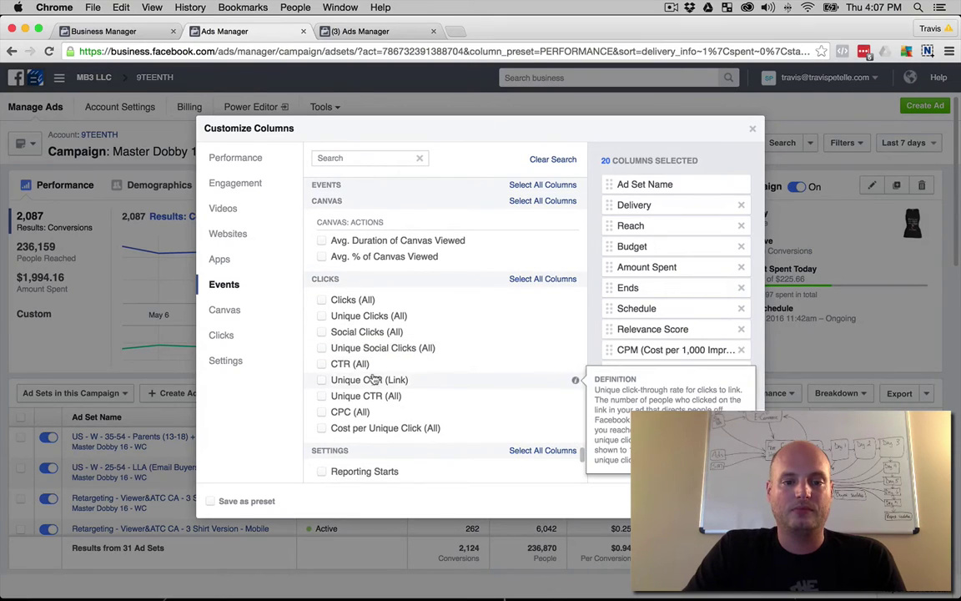
Remove the Ends, Schedule and Delivery columns from the selection.
scroll(350, 386, down, 5)
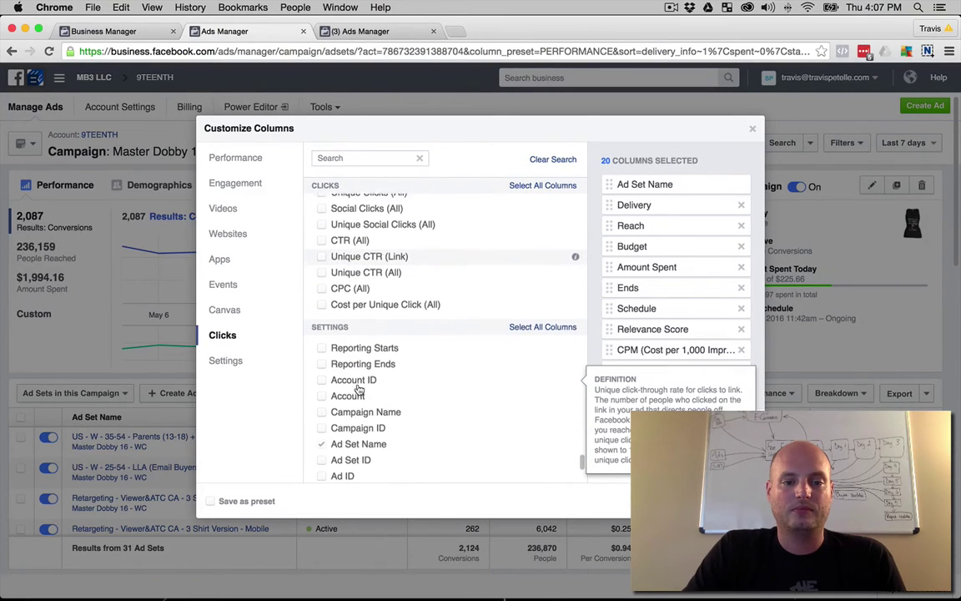
scroll(360, 389, down, 1)
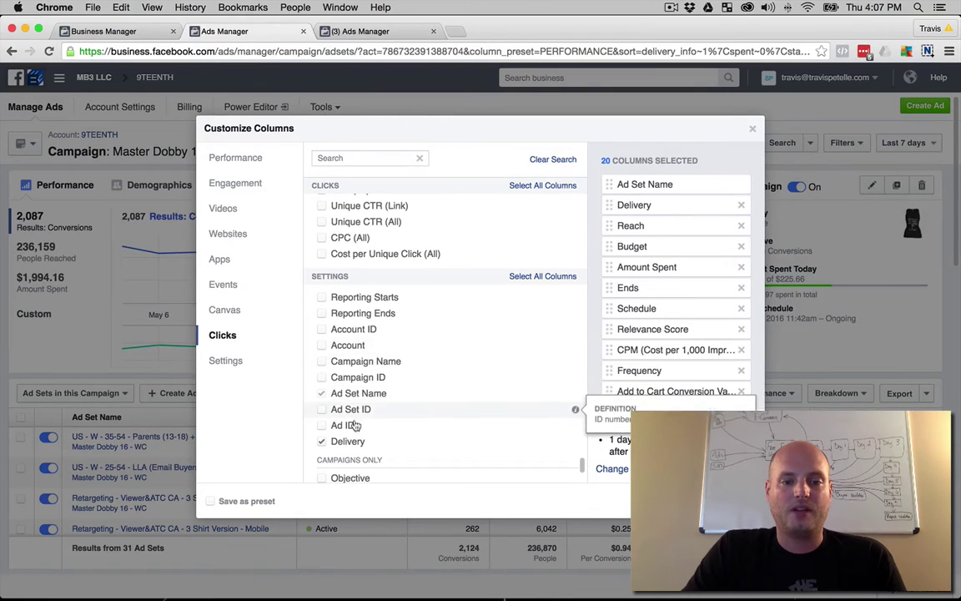
scroll(356, 429, down, 1)
scroll(355, 431, down, 7)
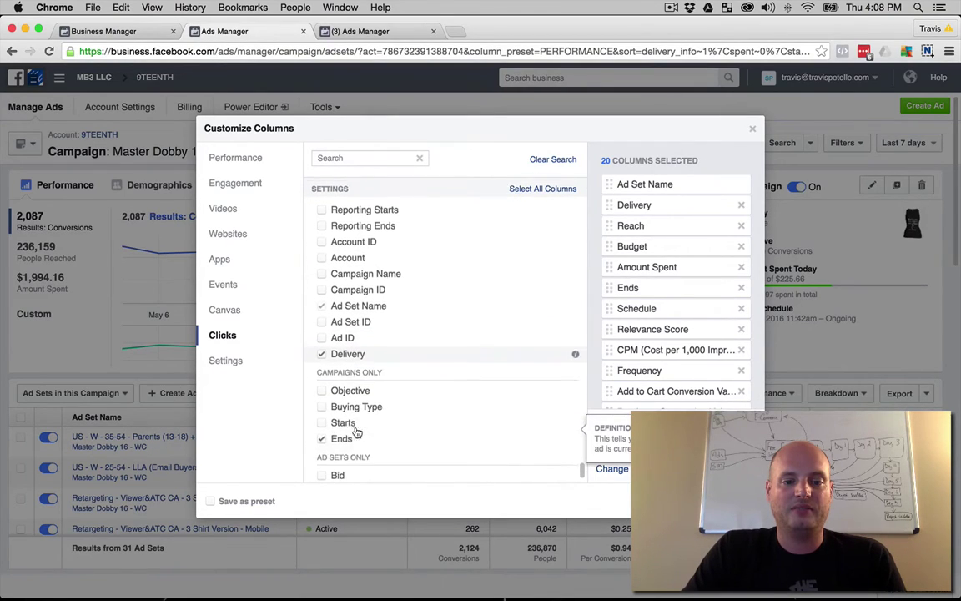
click(323, 400)
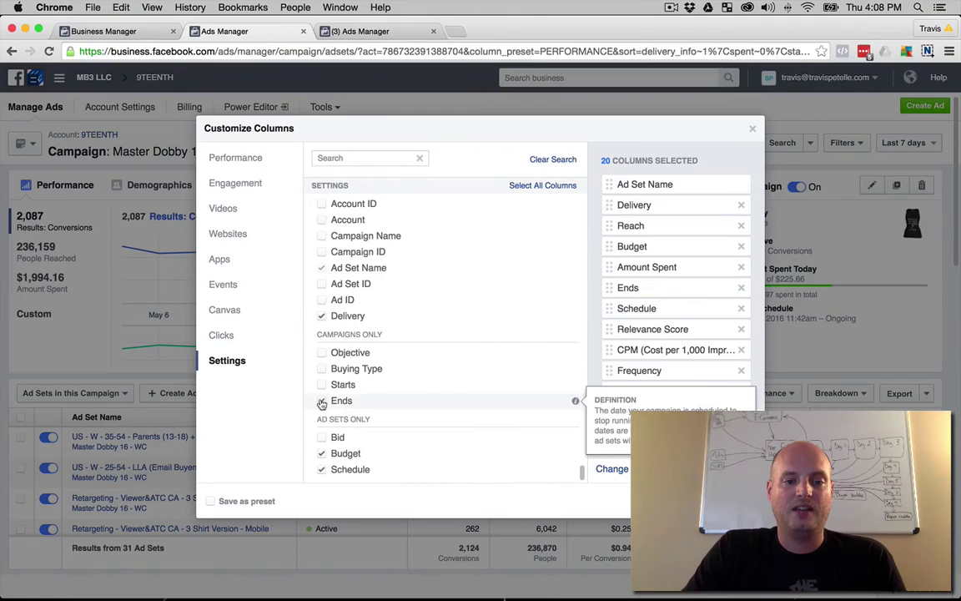
click(324, 469)
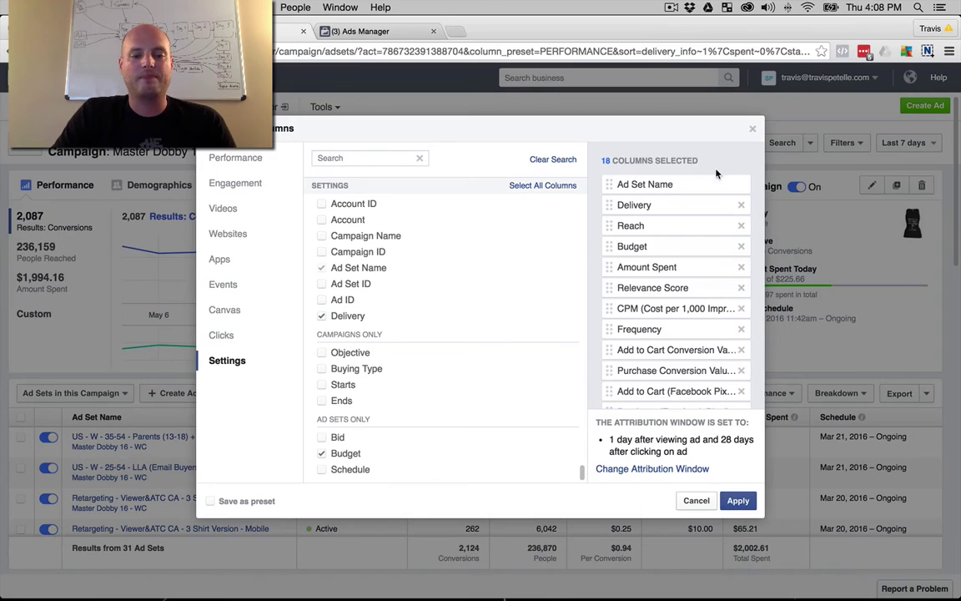
click(742, 205)
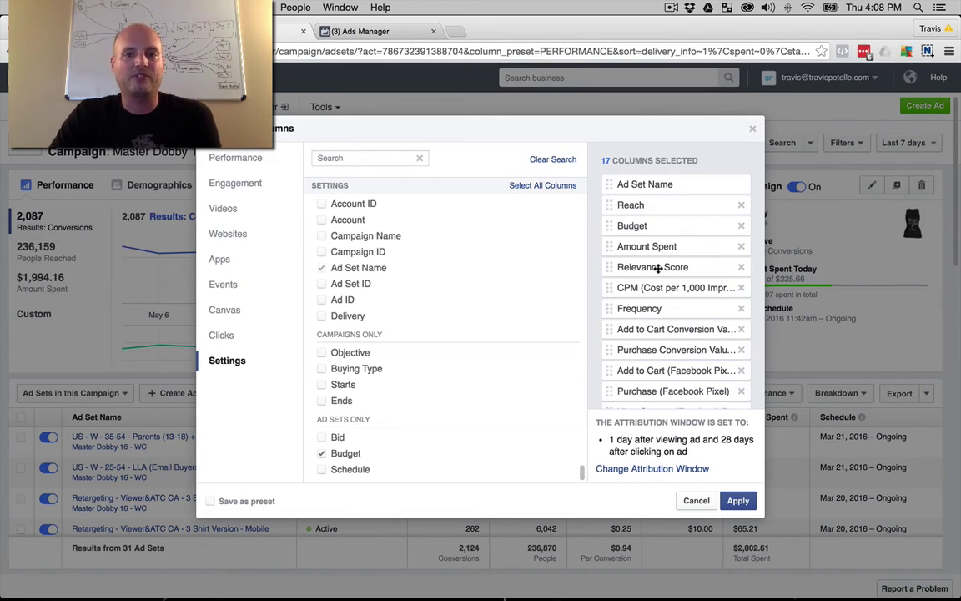
Reorder the selected columns so CPM, CPC (Link) and CTR (Link) follow Reach, with Budget and Amount Spent at the end.
drag(647, 247, 655, 385)
scroll(647, 275, up, 5)
mouse_move(643, 225)
mouse_down()
mouse_move(647, 450)
mouse_move(657, 150)
mouse_move(652, 223)
mouse_up()
drag(650, 262, 650, 208)
scroll(652, 288, down, 2)
drag(651, 288, 648, 249)
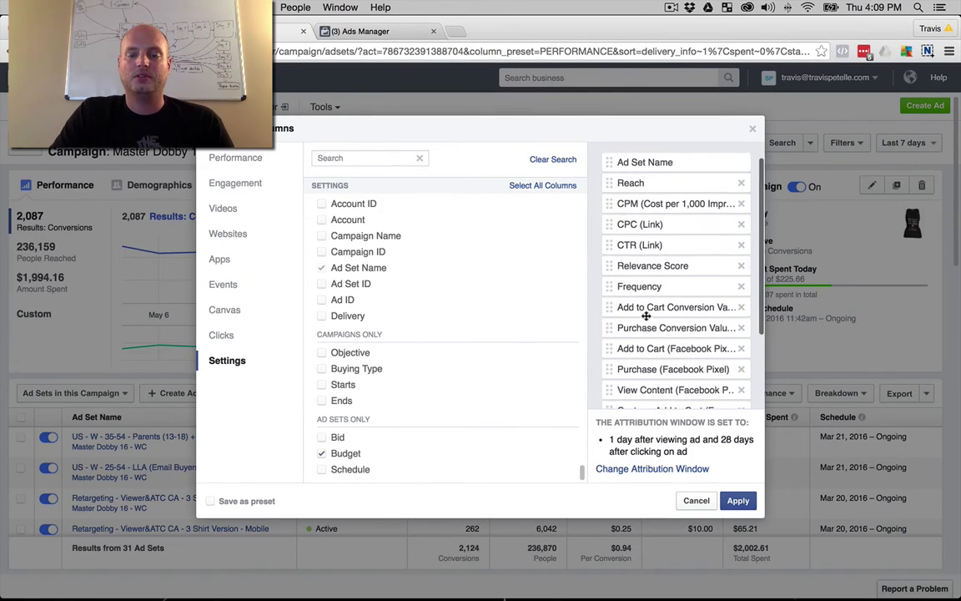
Place Frequency directly after Reach, and put View Content and Add to Cart ahead of the conversion value columns.
drag(648, 285, 648, 203)
scroll(647, 351, down, 1)
drag(644, 353, 646, 250)
drag(653, 333, 650, 300)
scroll(648, 358, down, 1)
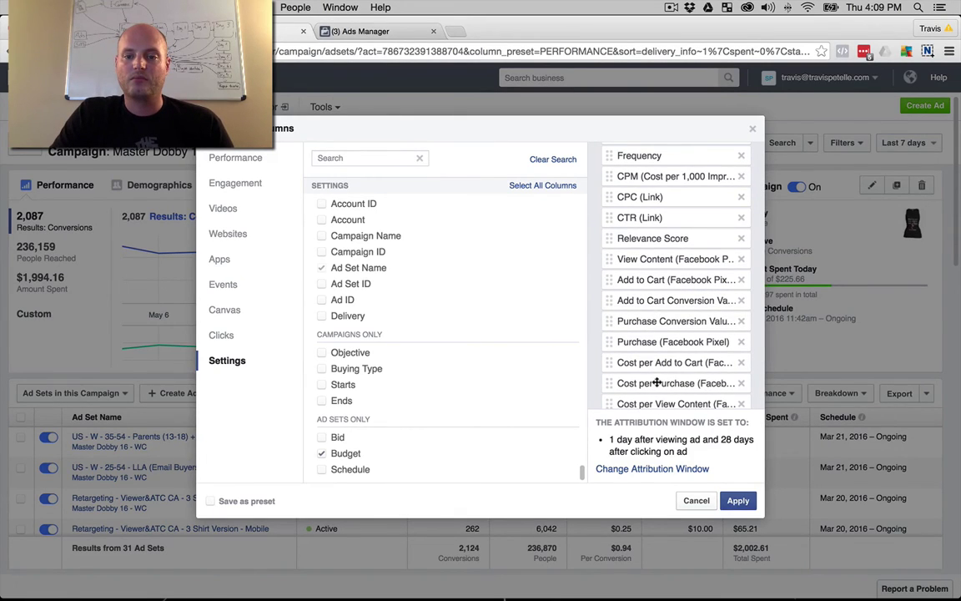
Place Cost per View Content directly after View Content and Cost per Add to Cart directly after Add to Cart.
scroll(651, 375, down, 1)
drag(651, 351, 658, 247)
drag(659, 323, 597, 259)
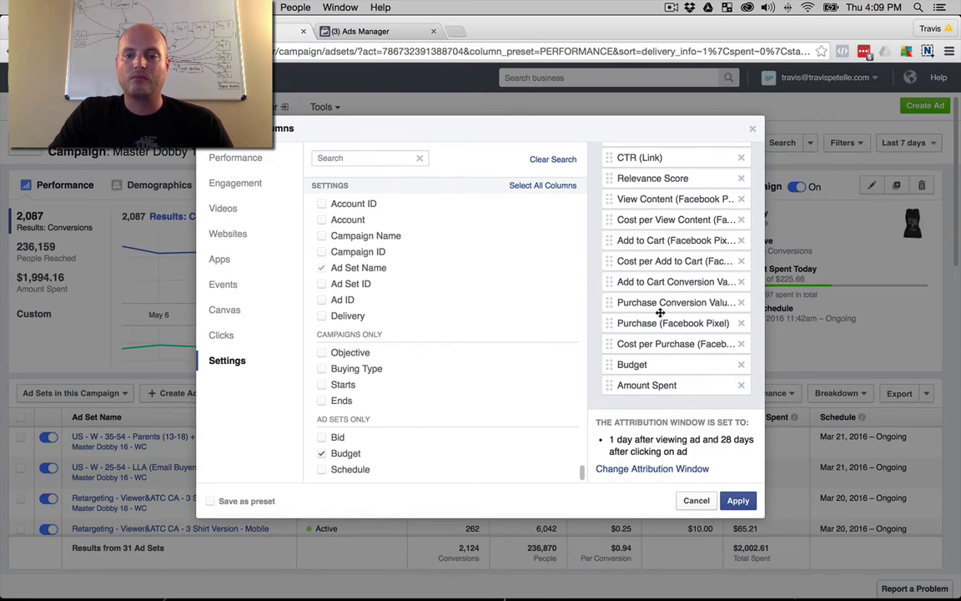
Order the purchase columns as Purchase, Cost per Purchase, Purchase Conversion Value, and apply the custom columns to the table.
drag(664, 318, 664, 302)
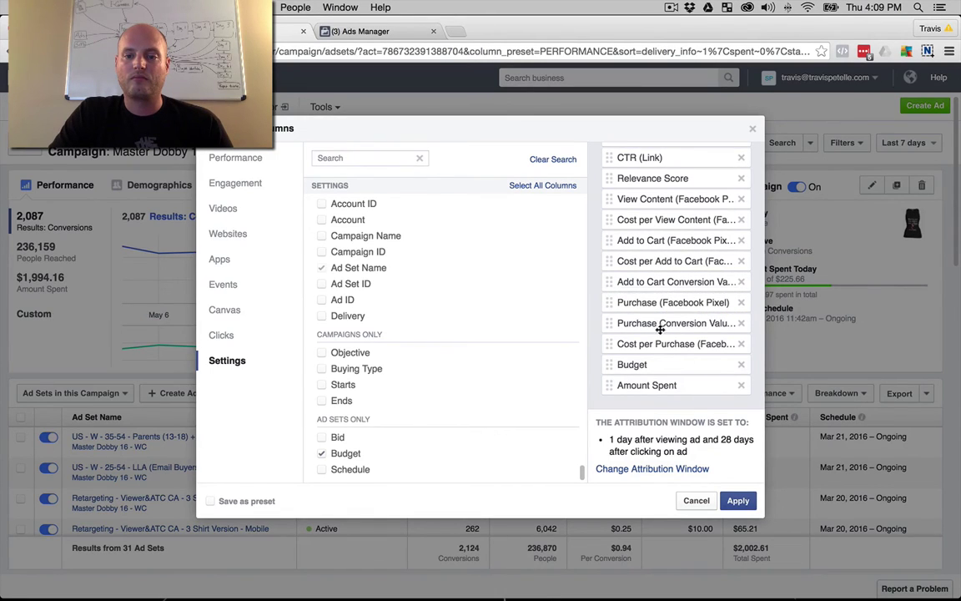
drag(659, 343, 664, 320)
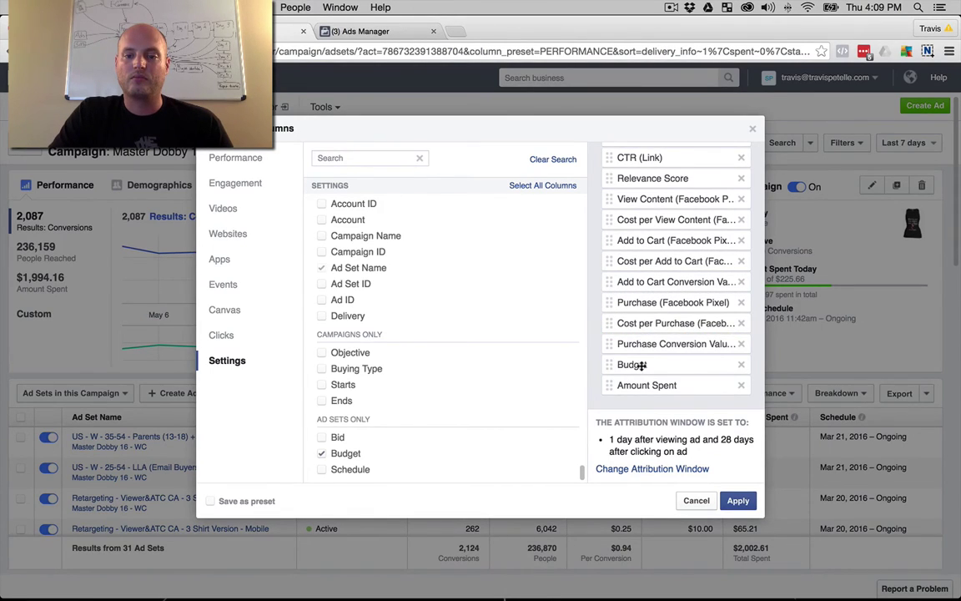
scroll(649, 388, up, 1)
scroll(644, 367, down, 1)
scroll(639, 339, up, 5)
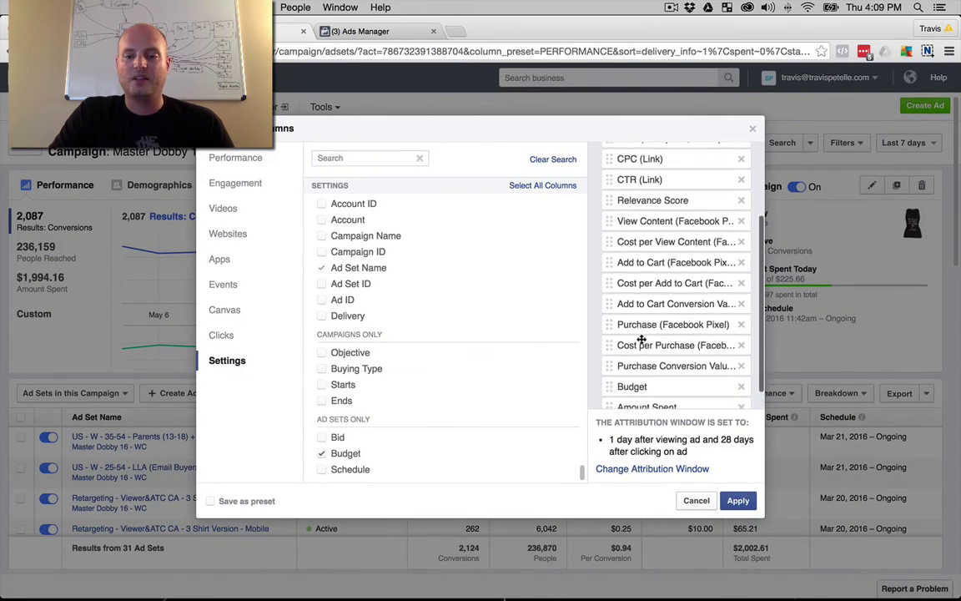
click(738, 502)
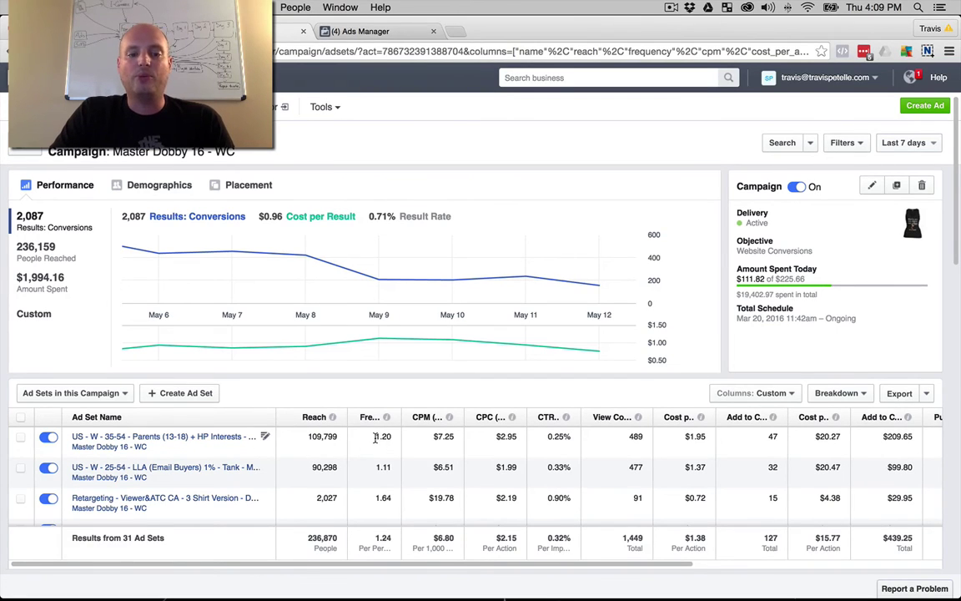
Examine the ad sets' results across the custom columns, from Frequency and link click metrics to conversion values, Budget and Amount Spent.
scroll(375, 442, down, 1)
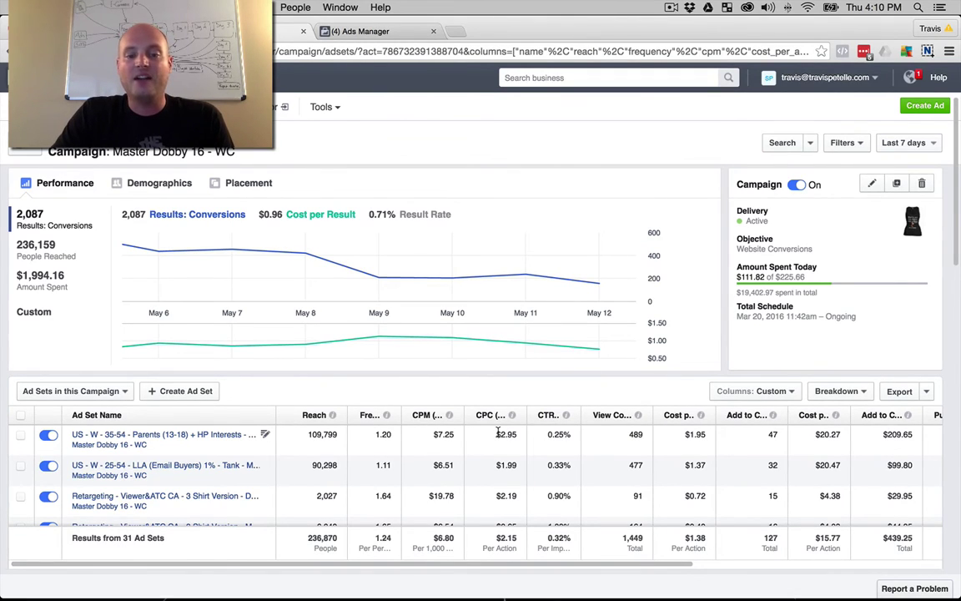
drag(495, 434, 570, 431)
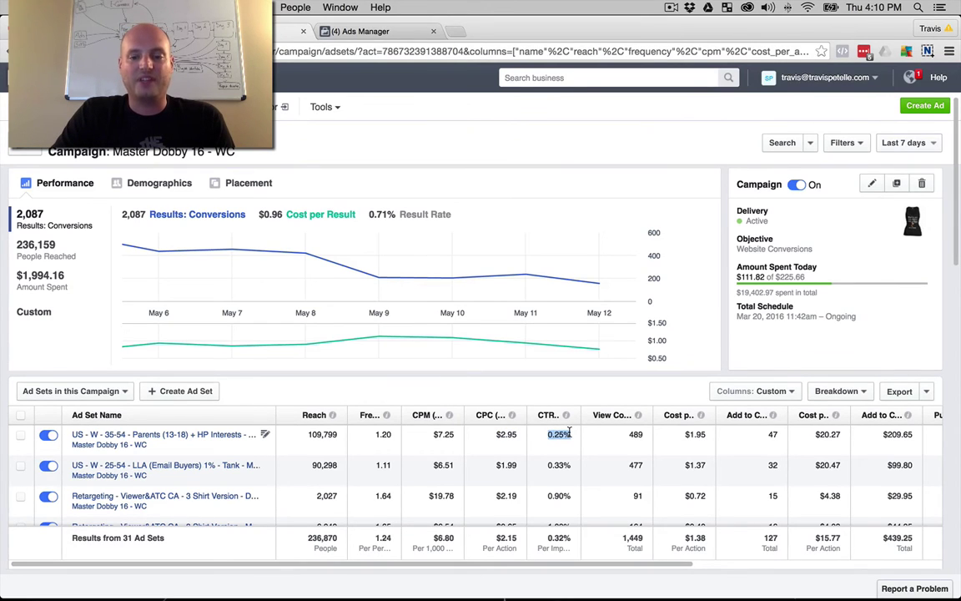
scroll(601, 438, right, 2)
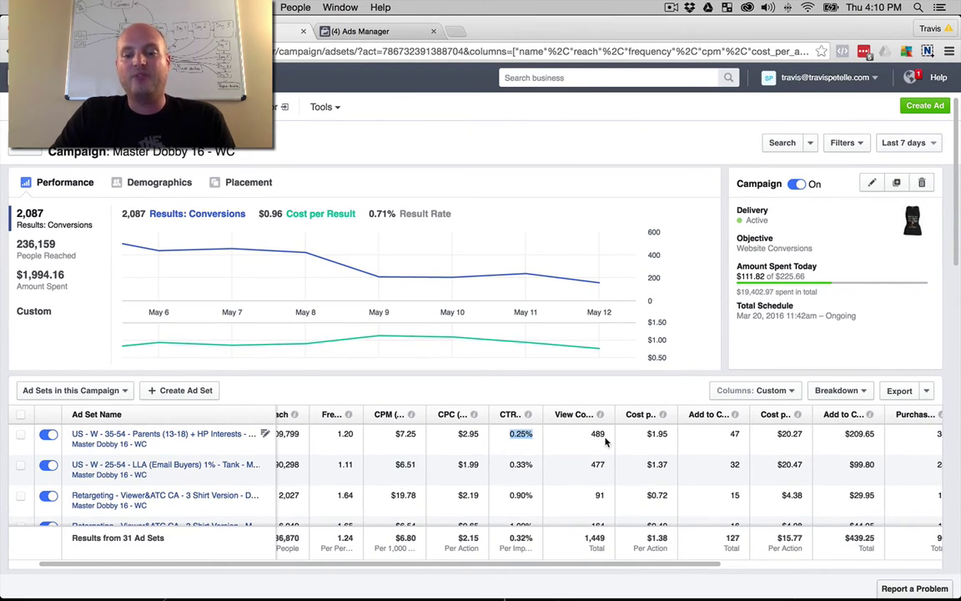
scroll(614, 440, right, 2)
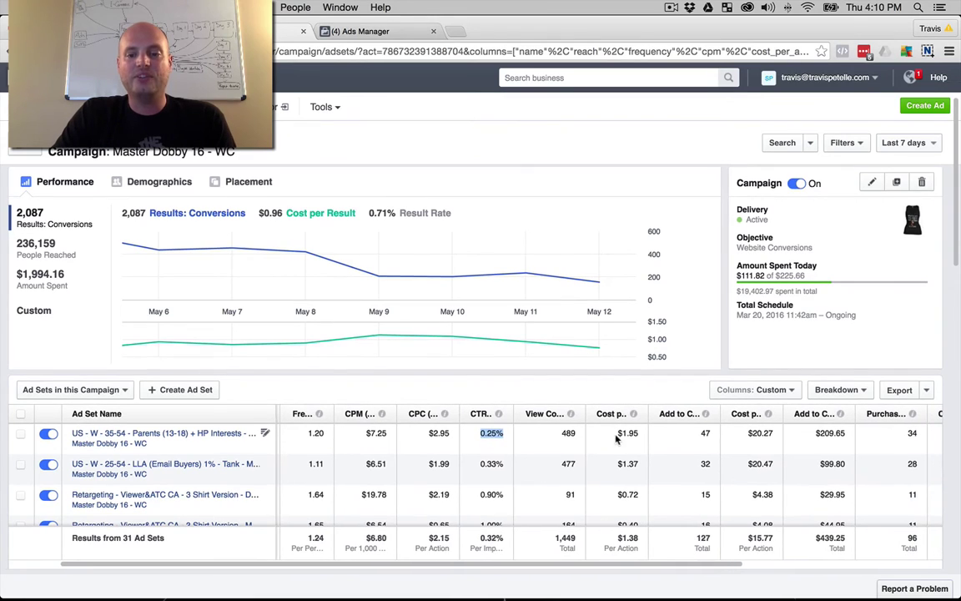
drag(617, 438, 647, 437)
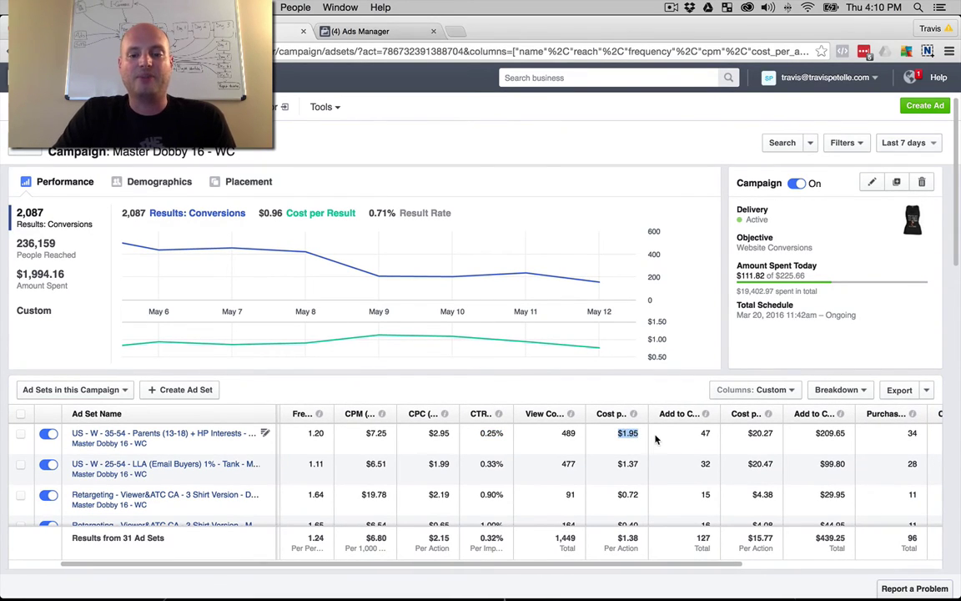
scroll(656, 440, right, 2)
scroll(658, 433, right, 1)
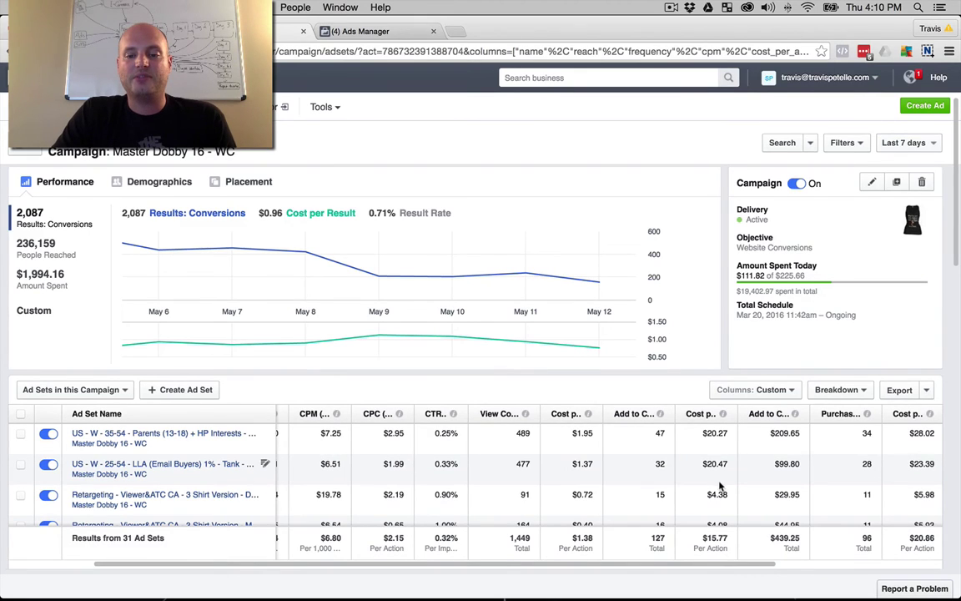
scroll(709, 447, right, 3)
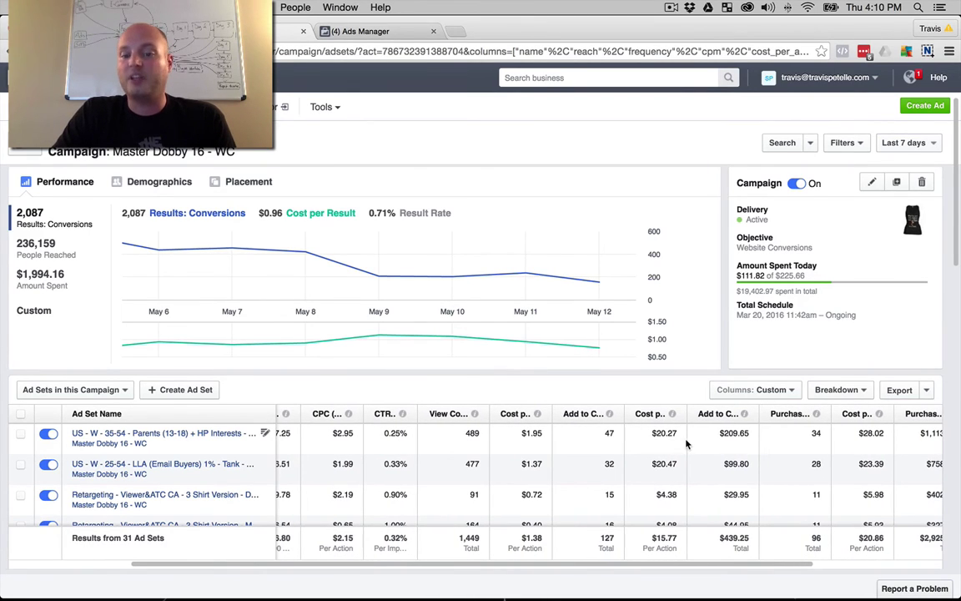
scroll(693, 446, right, 7)
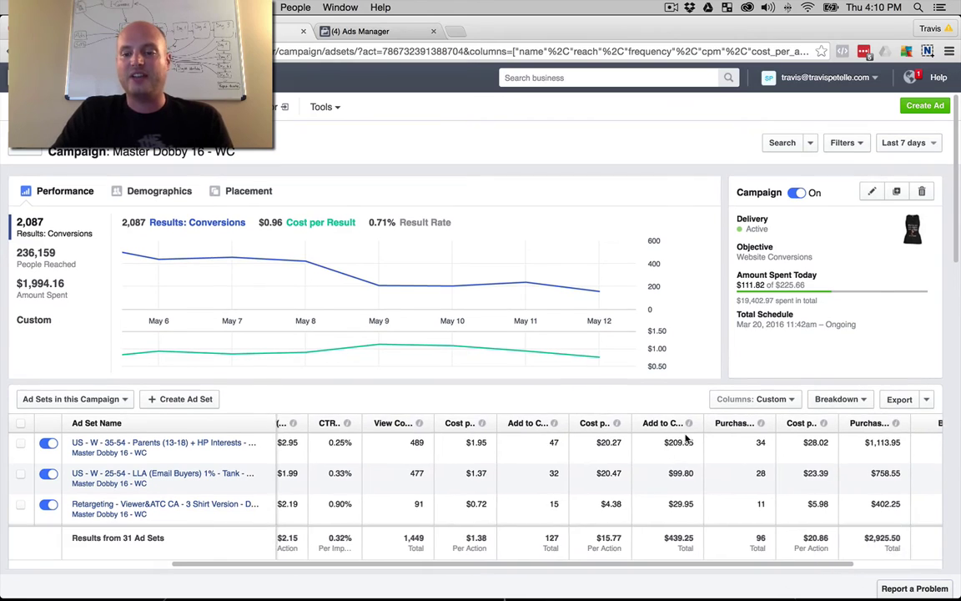
scroll(709, 450, right, 3)
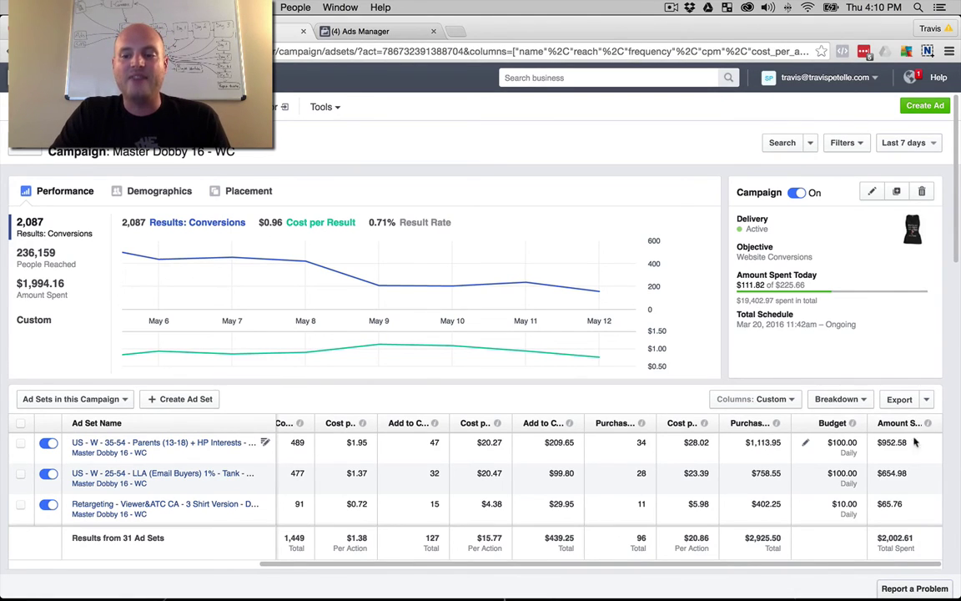
mouse_move(924, 426)
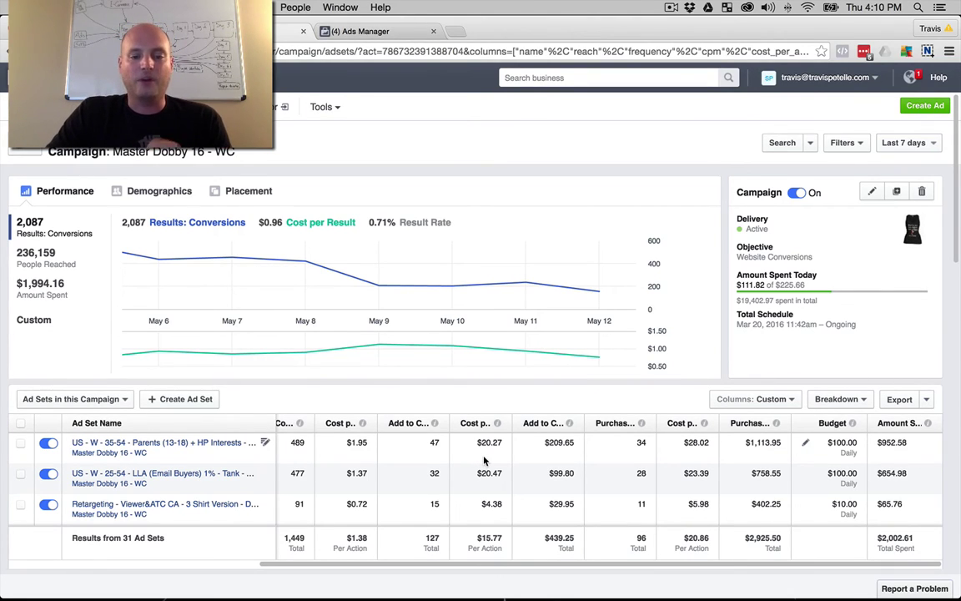
scroll(483, 460, left, 5)
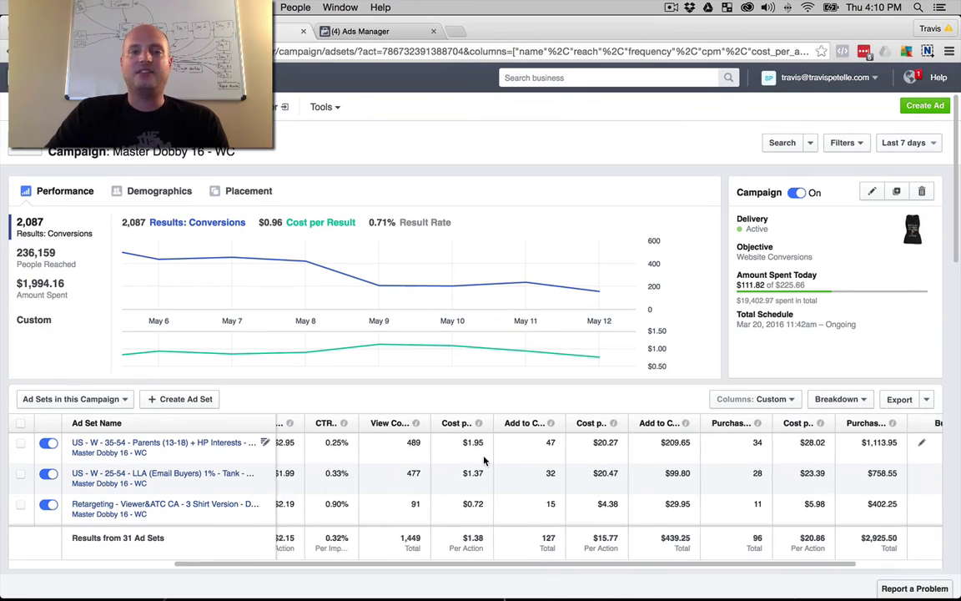